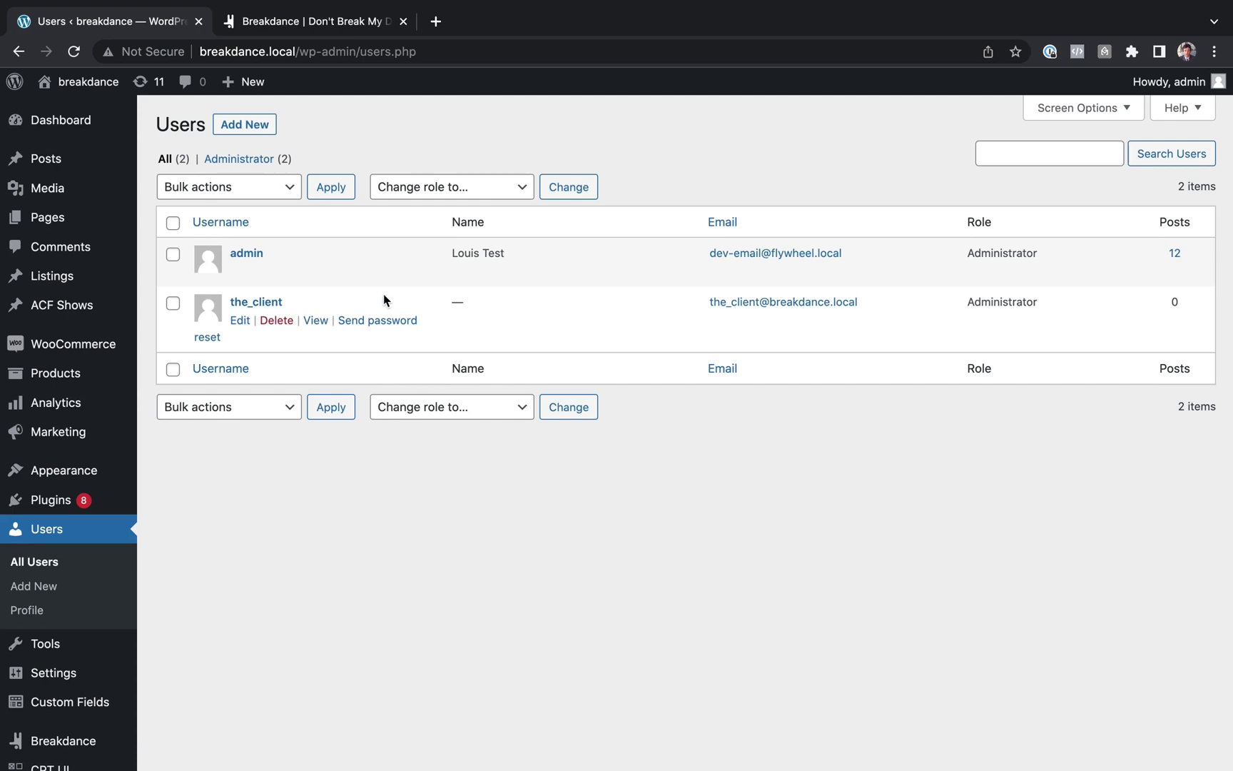
In the builder, stretch the camera section's top padding to 511px, then undo it.
left_click(352, 33)
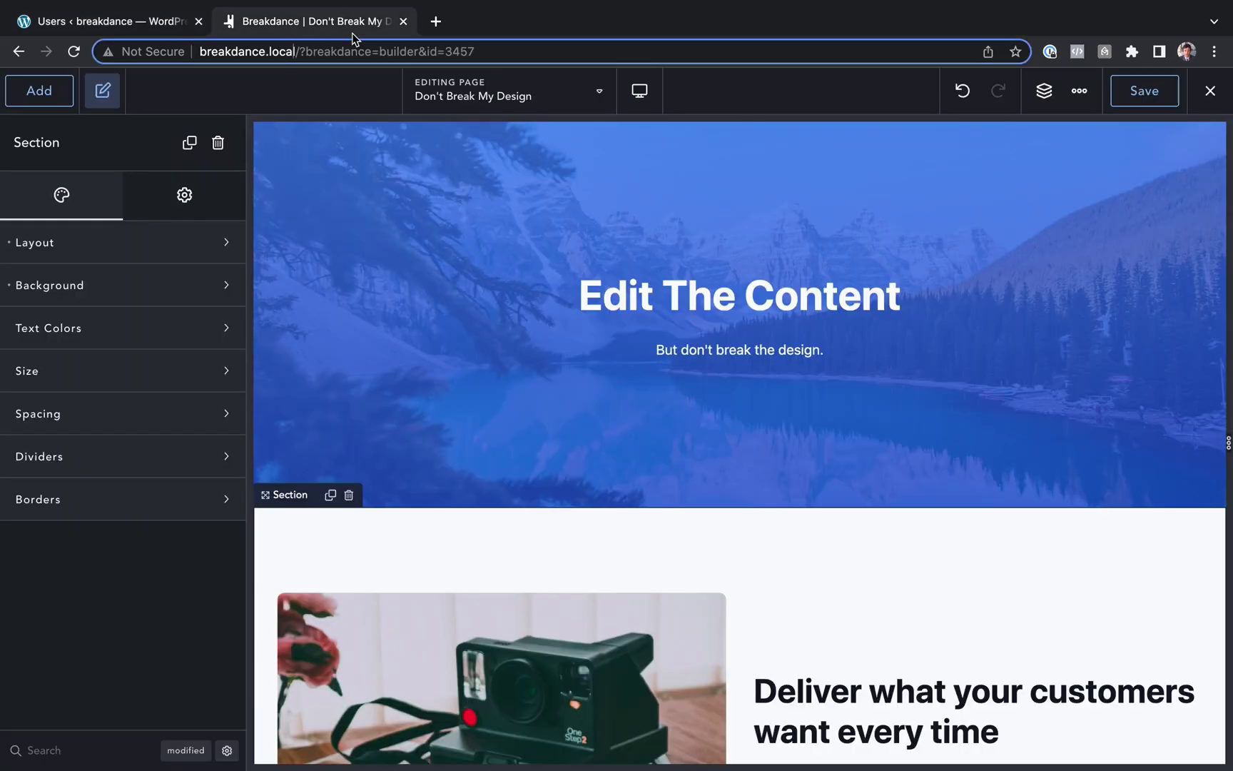
left_click(715, 446)
scroll(714, 444, "down", 3)
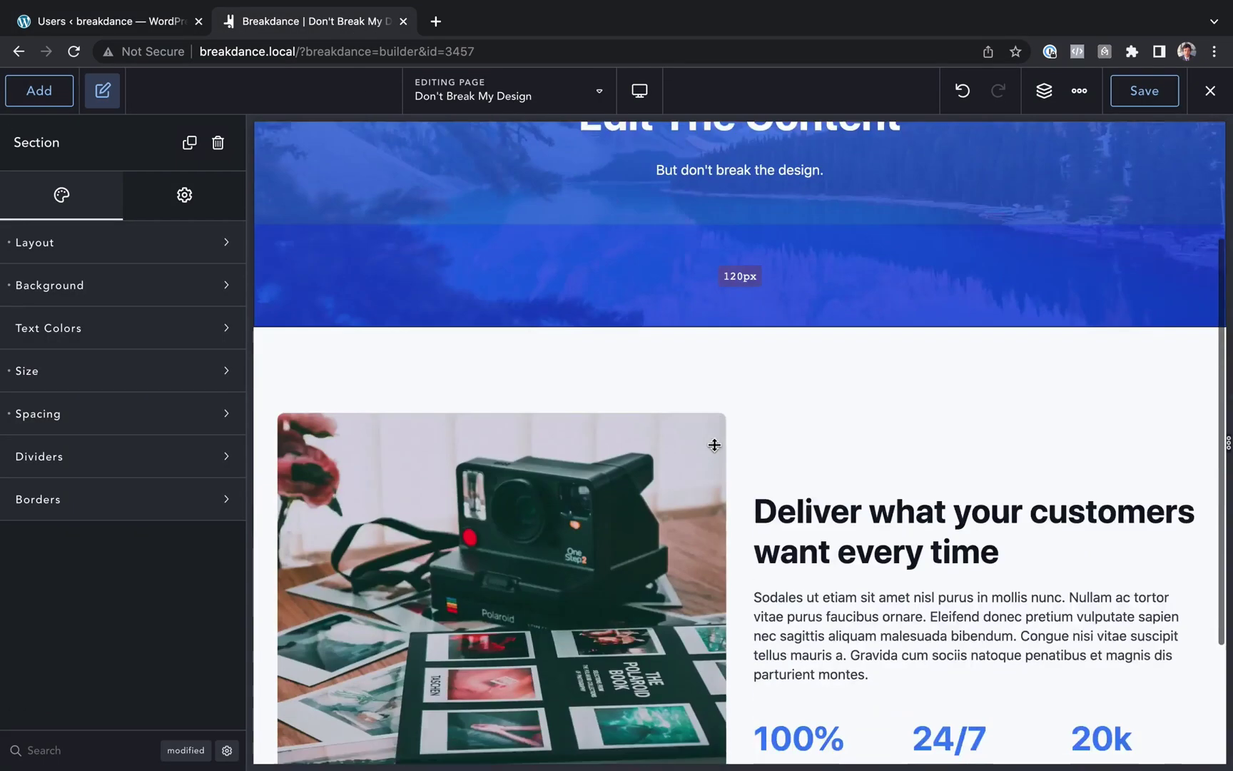
scroll(714, 444, "down", 3)
left_click_drag(715, 444, 854, 446)
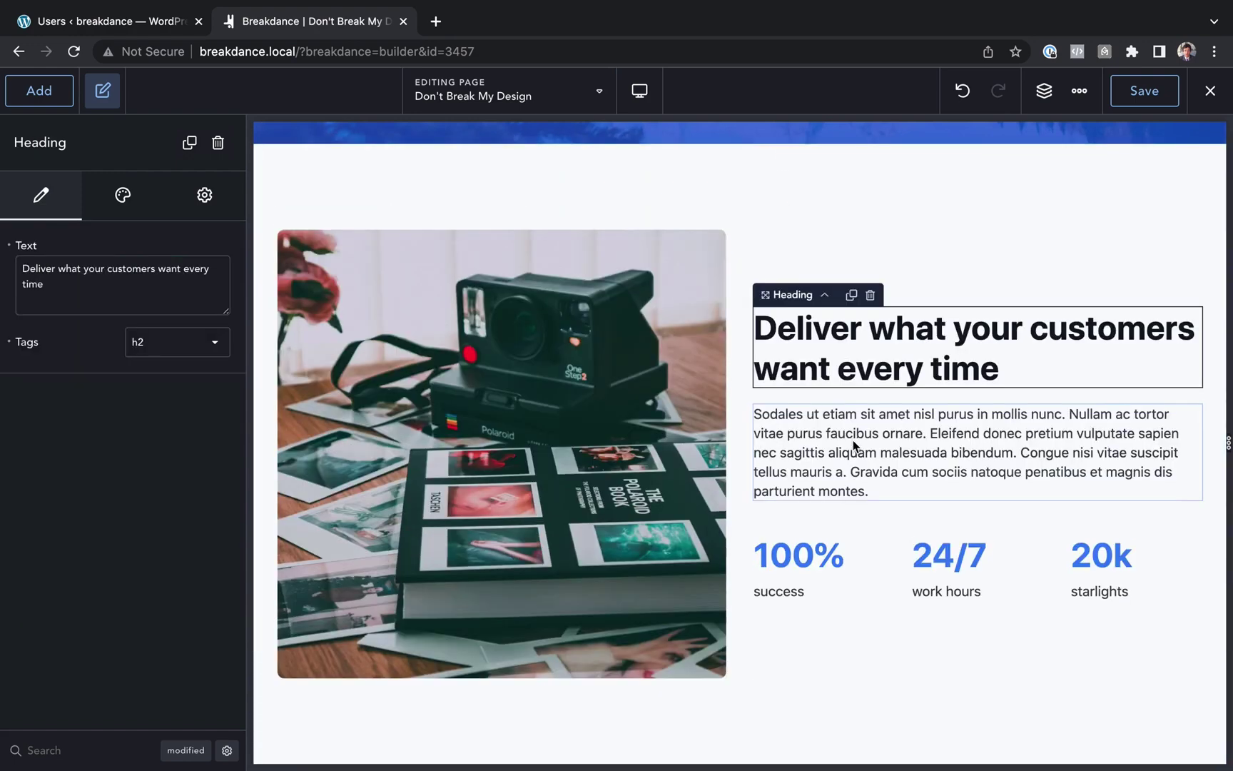
left_click(810, 143)
left_click_drag(809, 142, 801, 639)
key("ctrl+z")
scroll(801, 639, "up", 5)
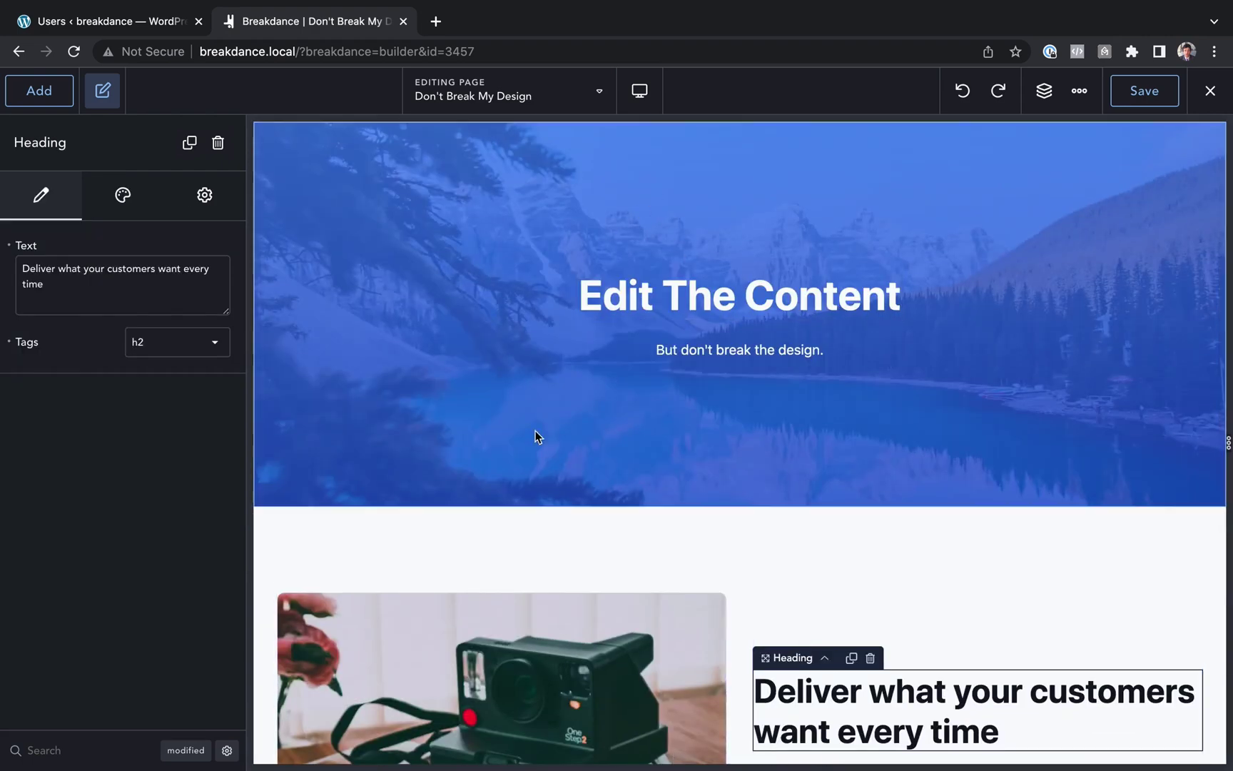
Select the hero heading, subtitle and camera section texts, then delete and restore the camera image.
left_click(684, 303)
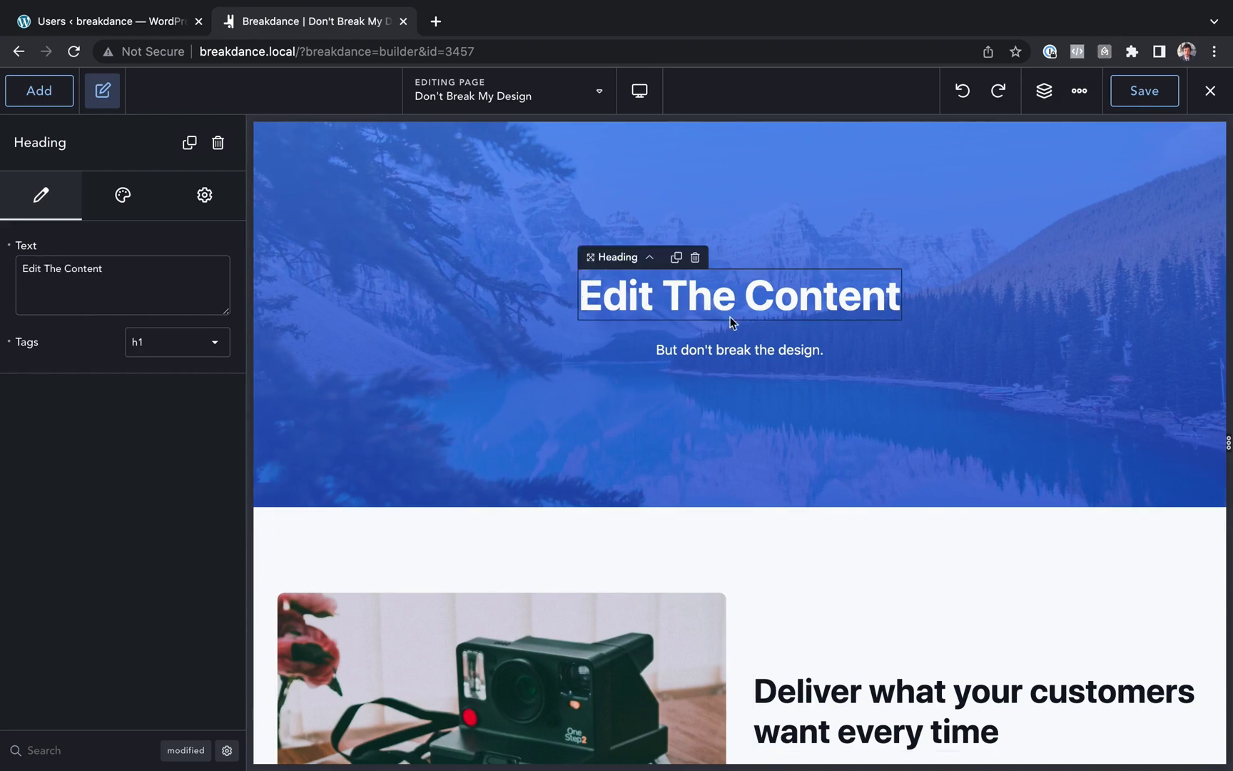
left_click(742, 349)
scroll(821, 371, "down", 5)
left_click(848, 382)
left_click(853, 475)
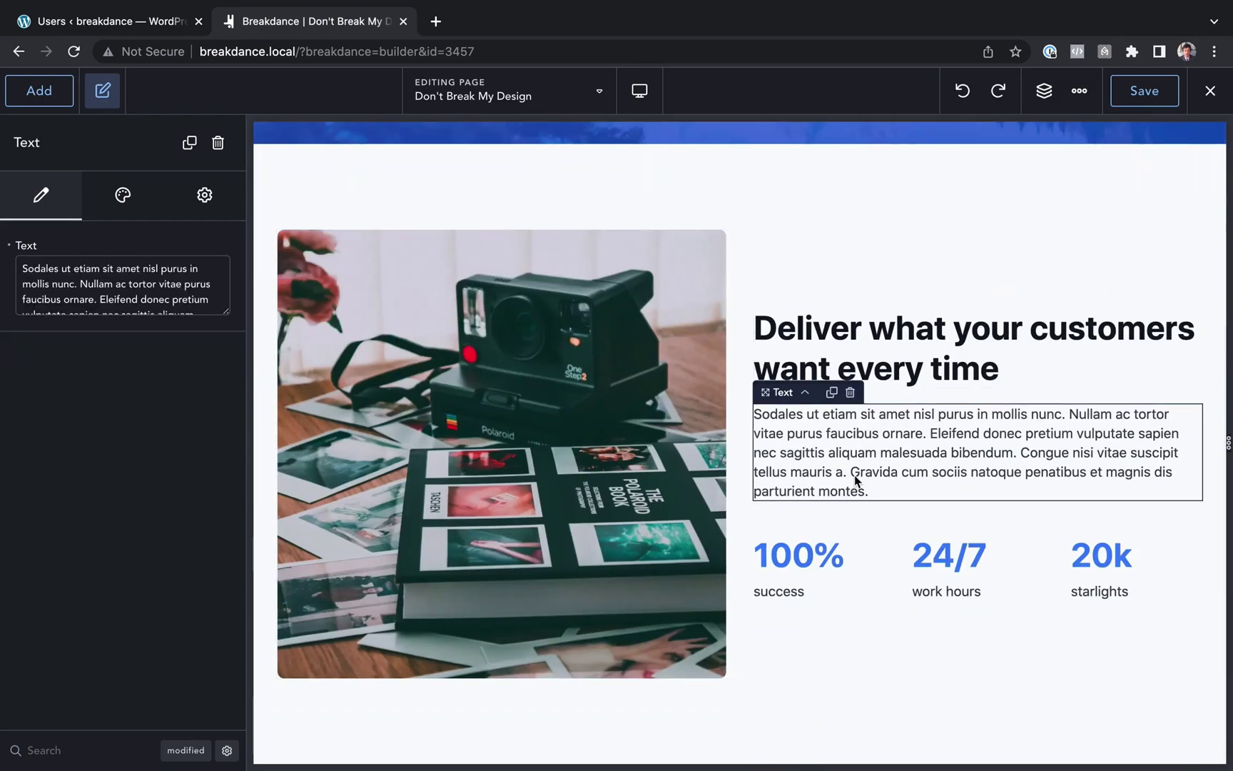
scroll(854, 475, "up", 5)
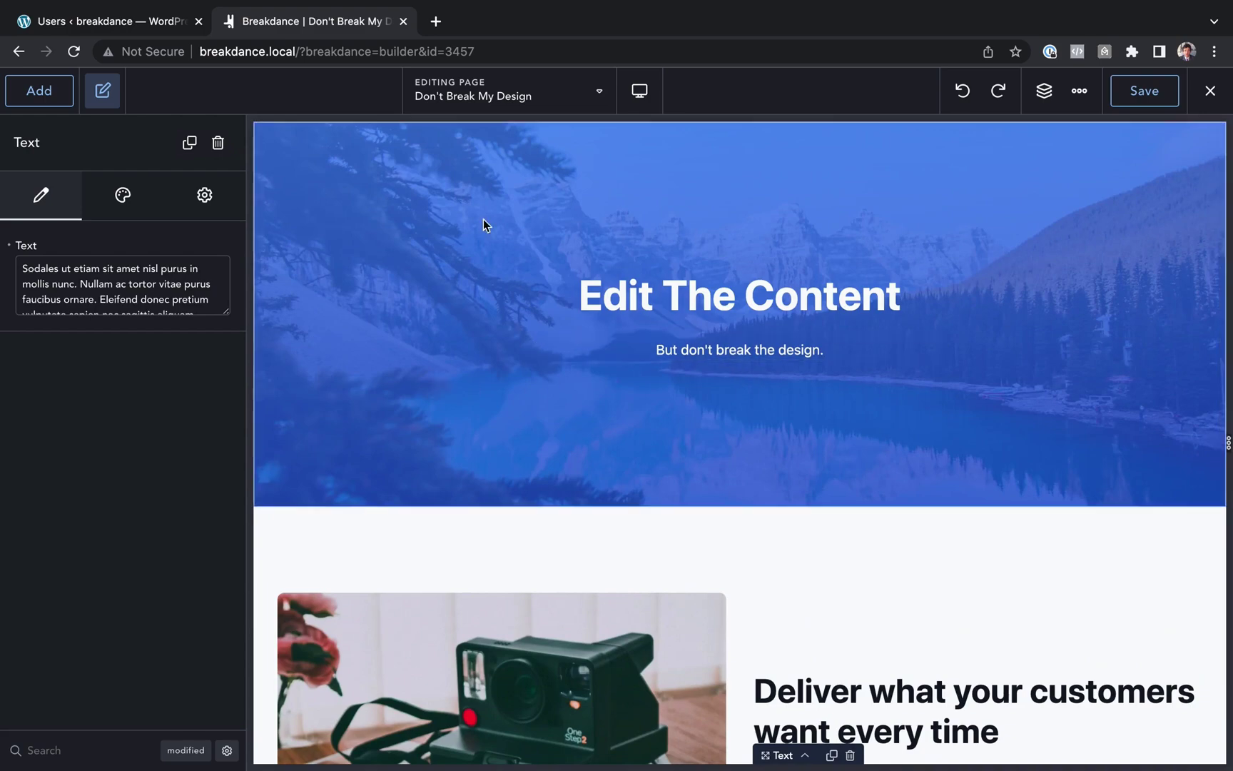
scroll(563, 634, "down", 5)
left_click(621, 456)
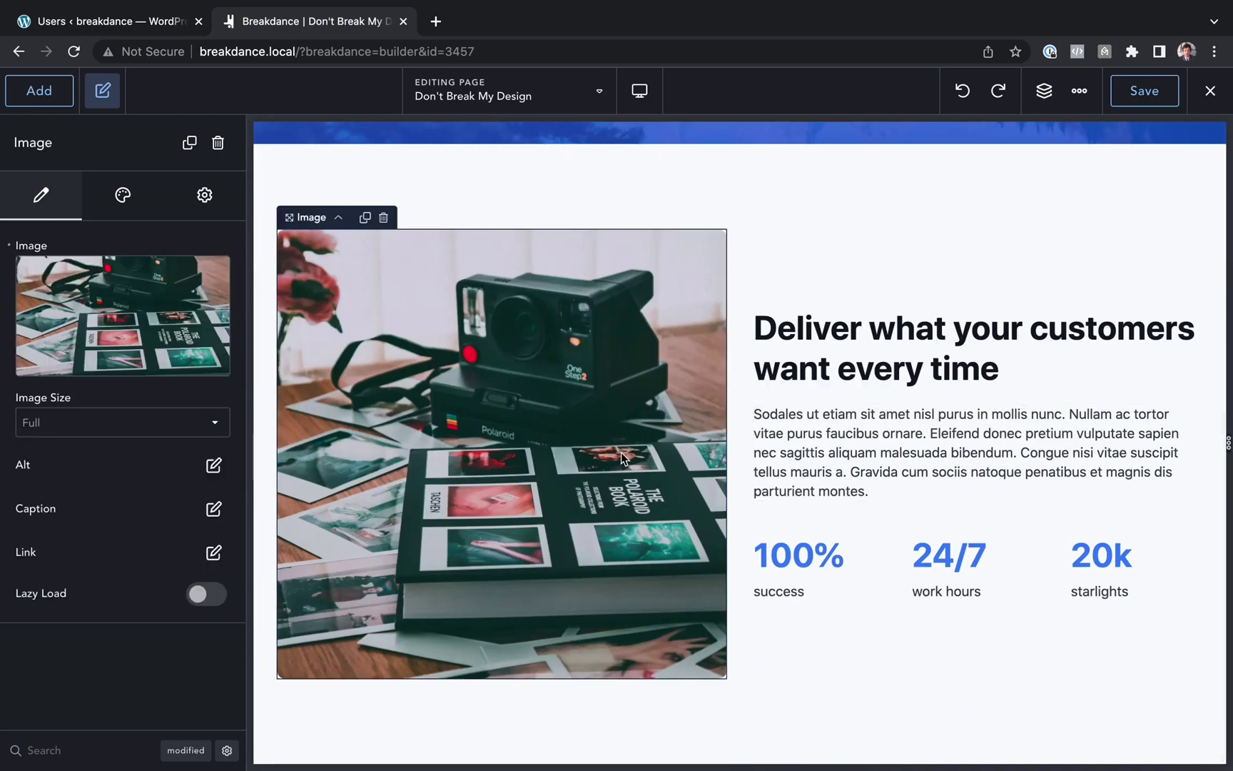
key("Delete")
key("ctrl+z")
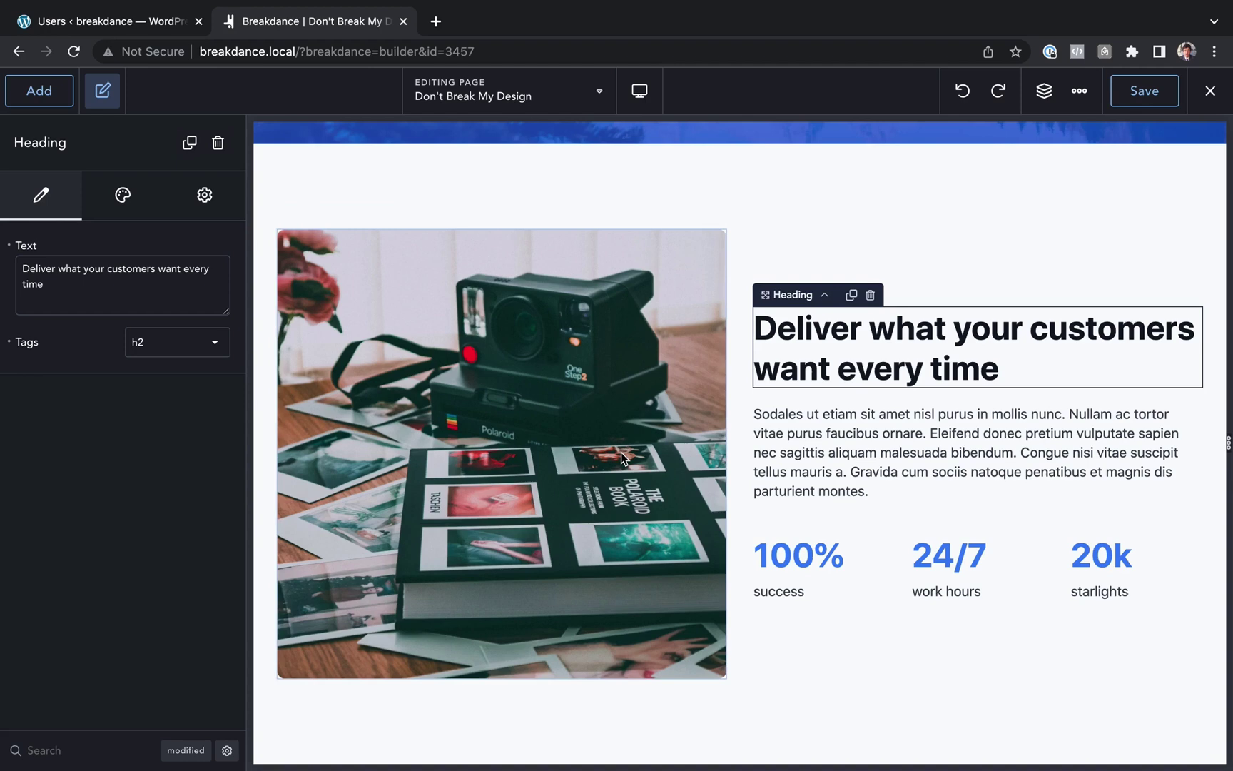
Back in WordPress admin, open Breakdance Settings on the User Access tab.
left_click(155, 24)
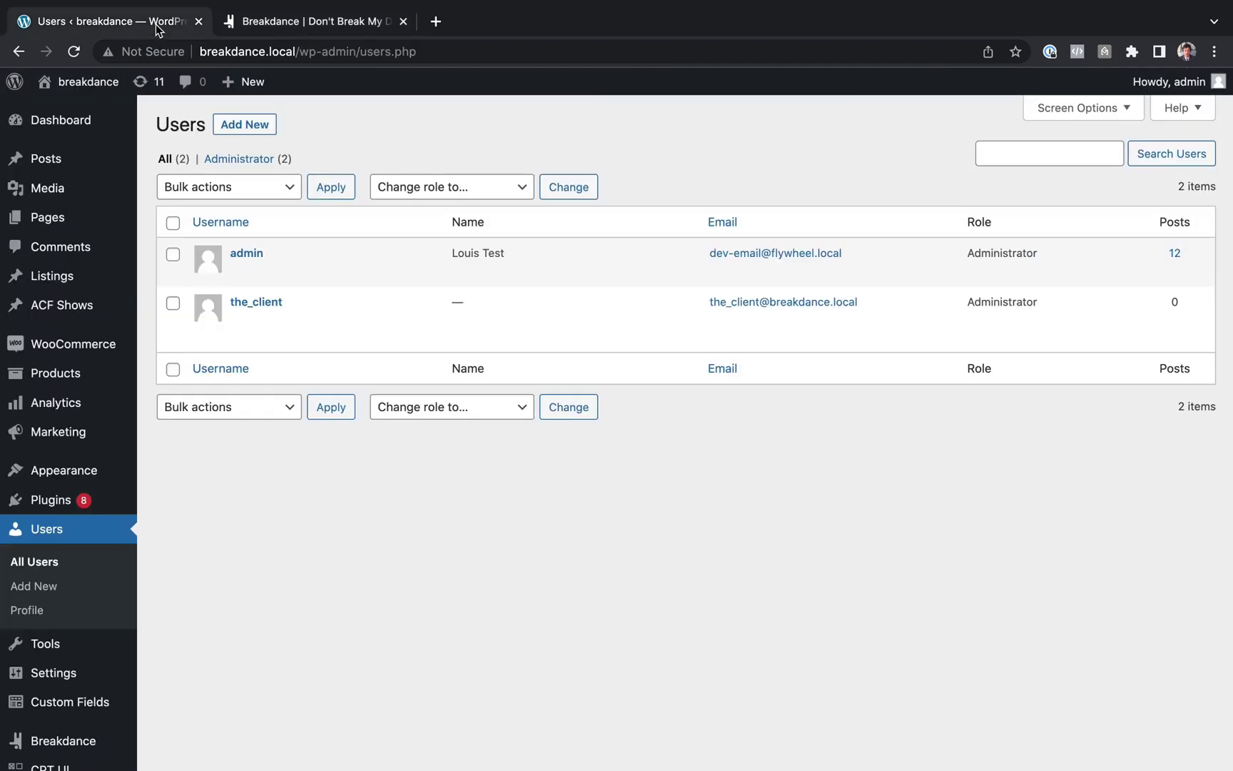
scroll(90, 357, "down", 2)
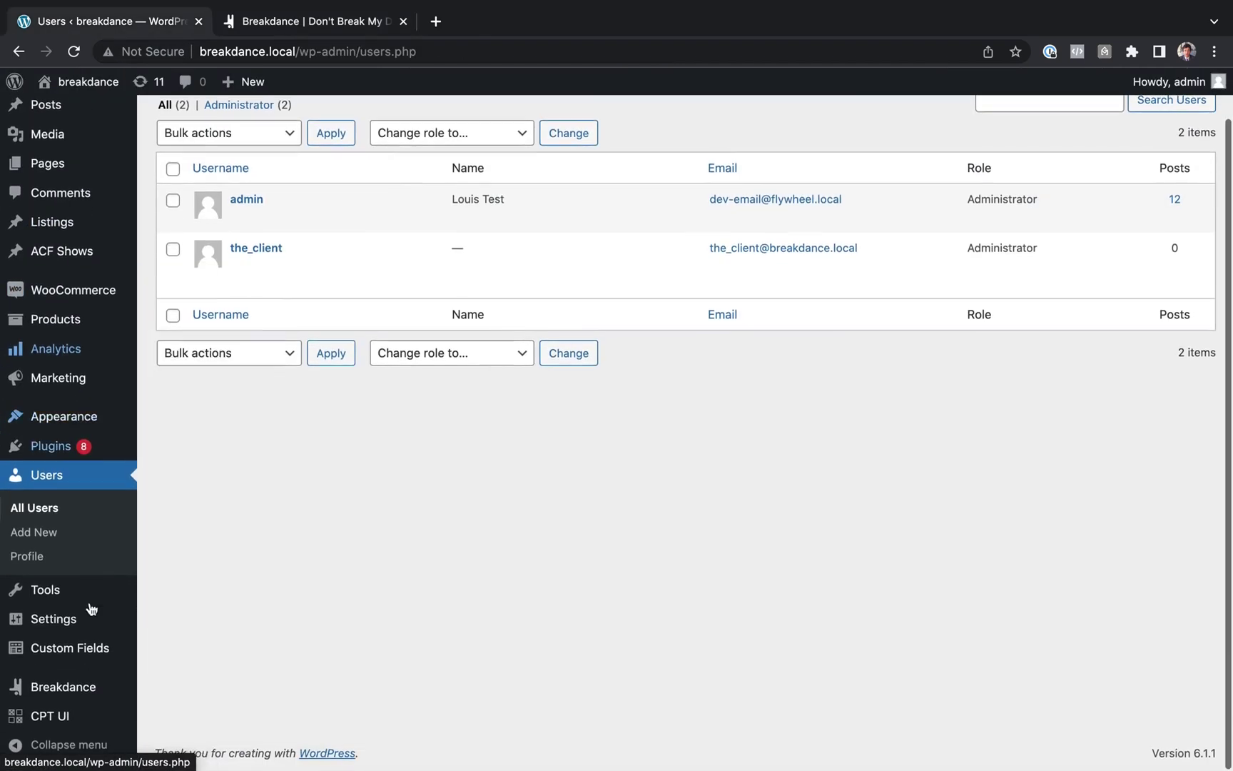
mouse_move(75, 692)
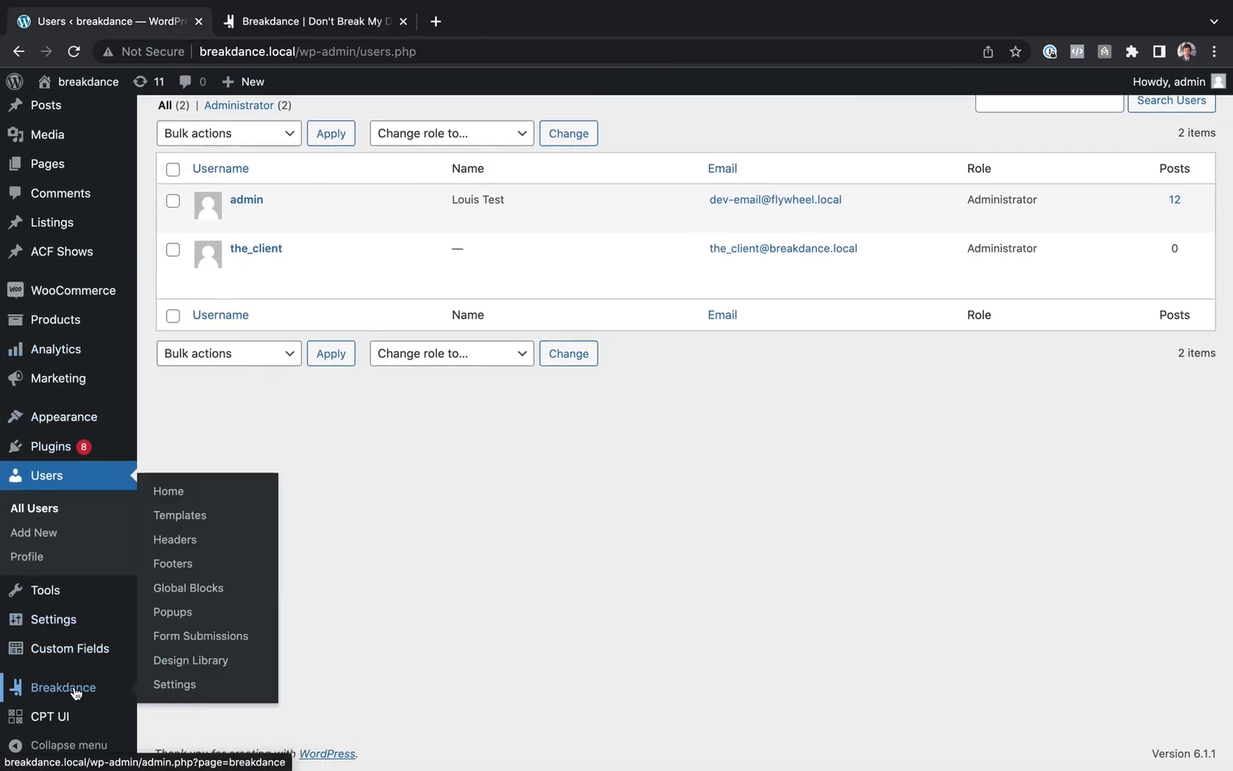
left_click(186, 687)
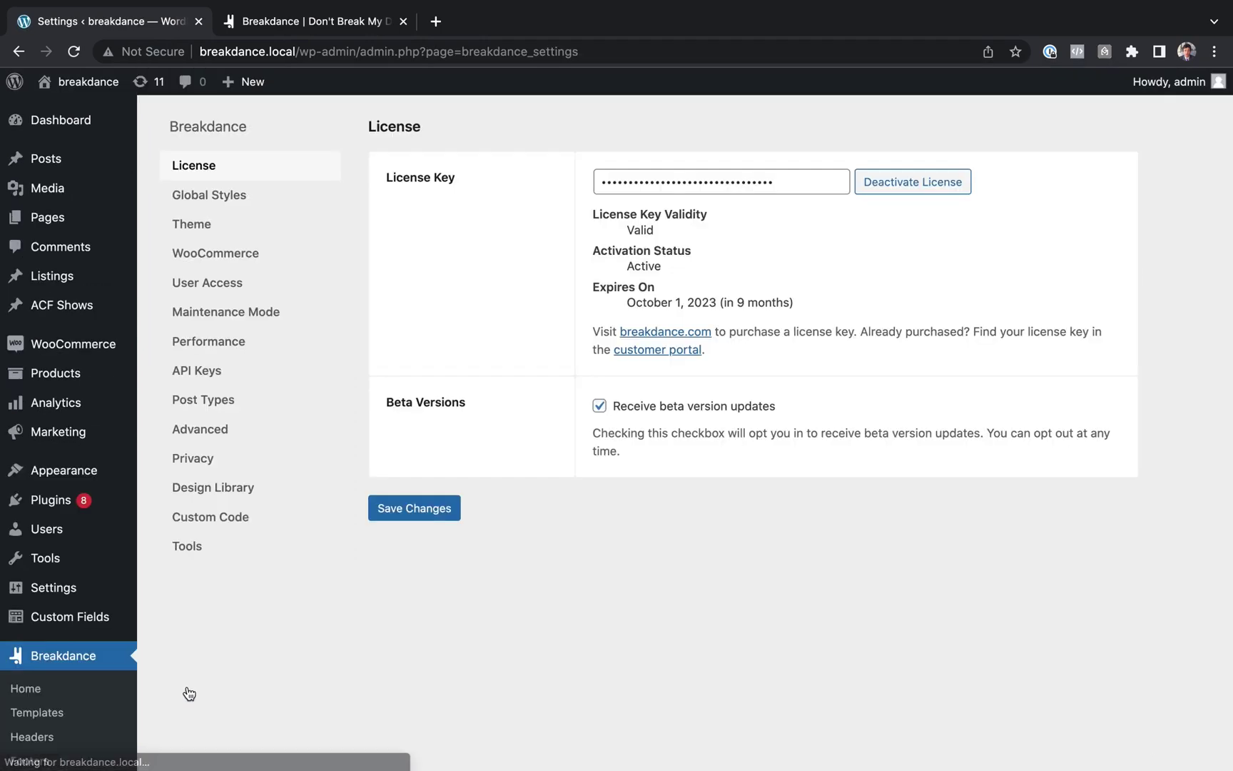
left_click(243, 282)
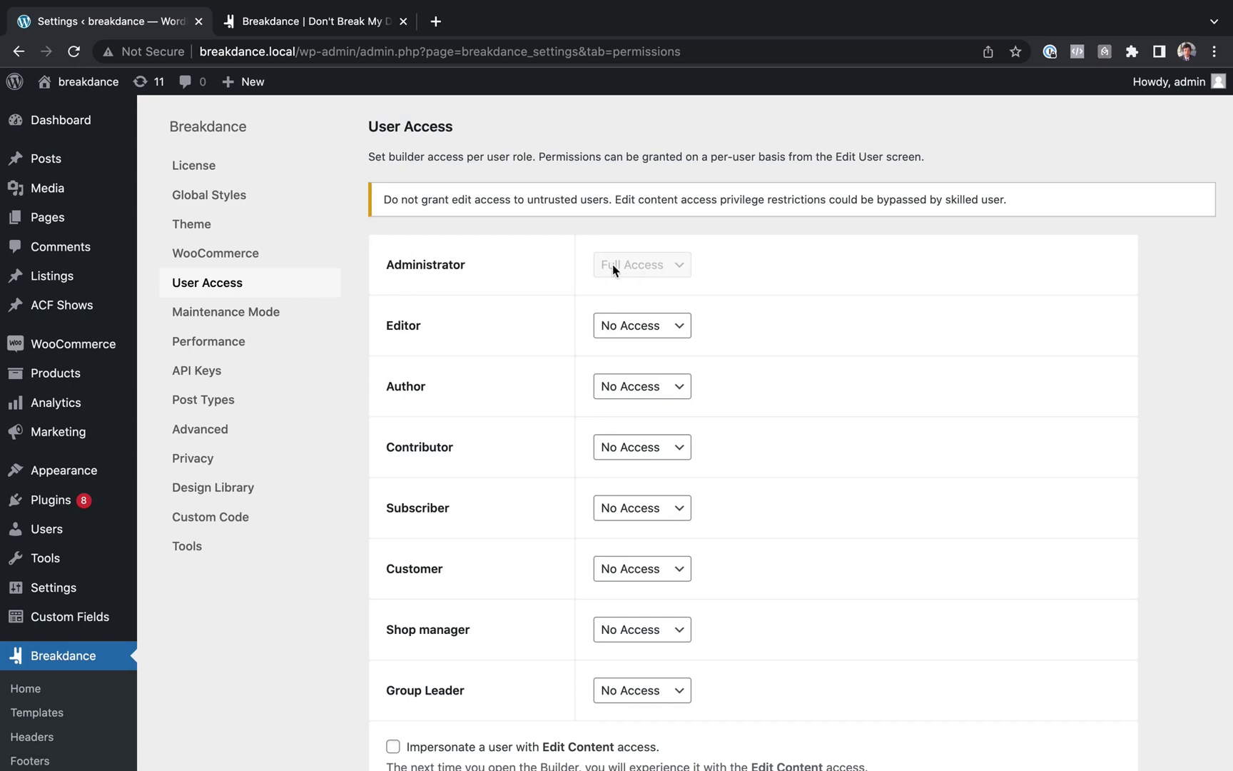
Set the Editor role's builder access to Edit Content and save the changes.
scroll(755, 279, "down", 3)
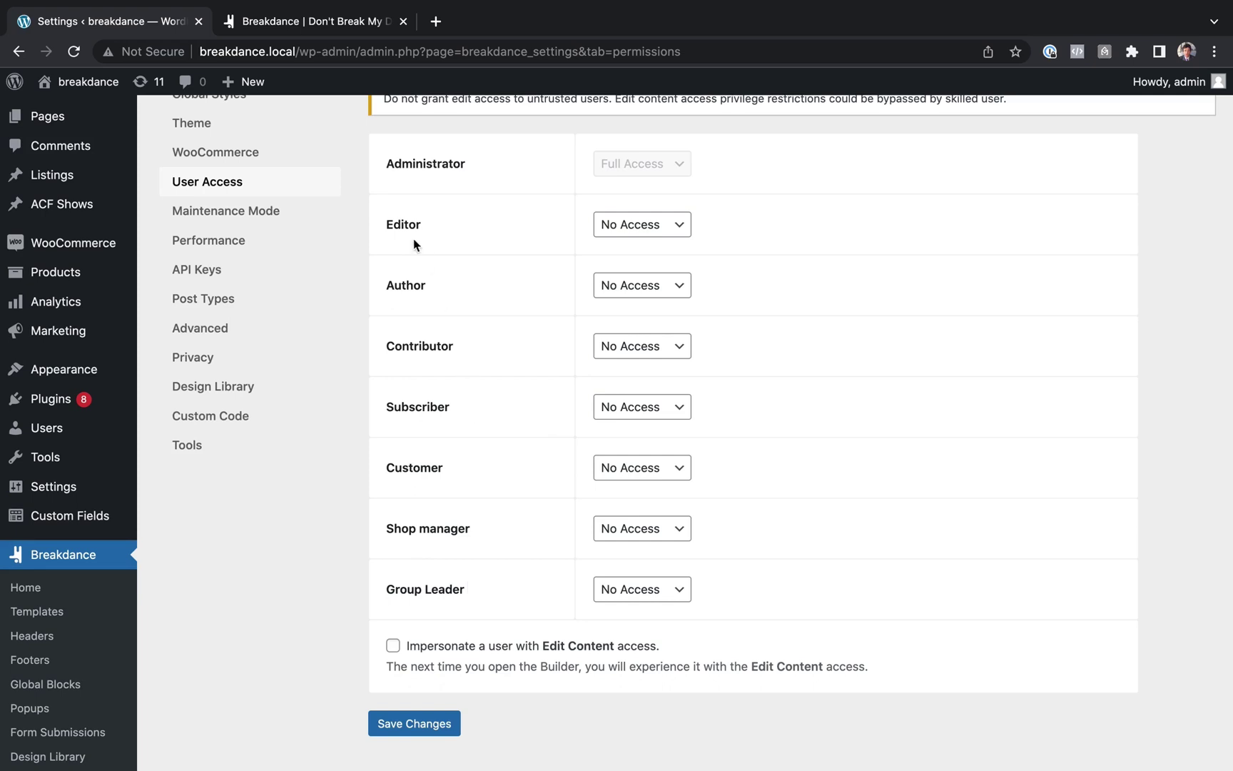
left_click(629, 227)
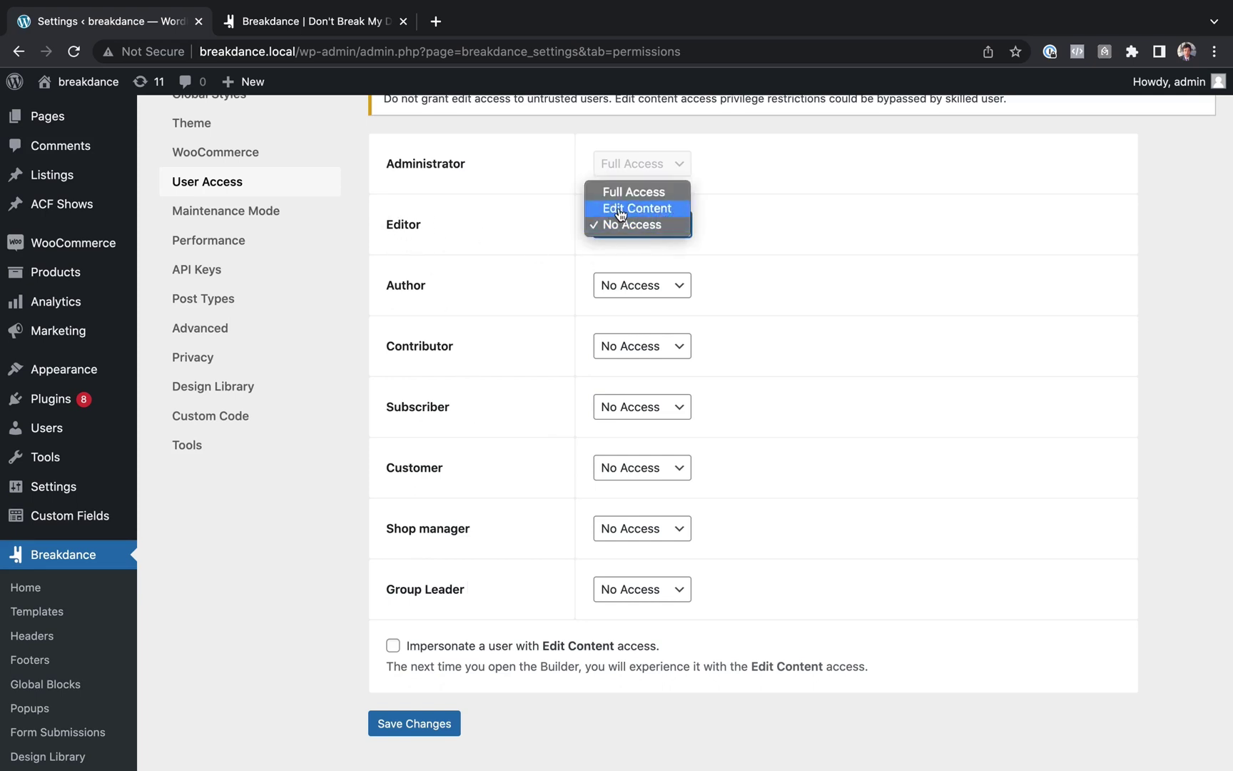
left_click(860, 263)
scroll(445, 283, "up", 3)
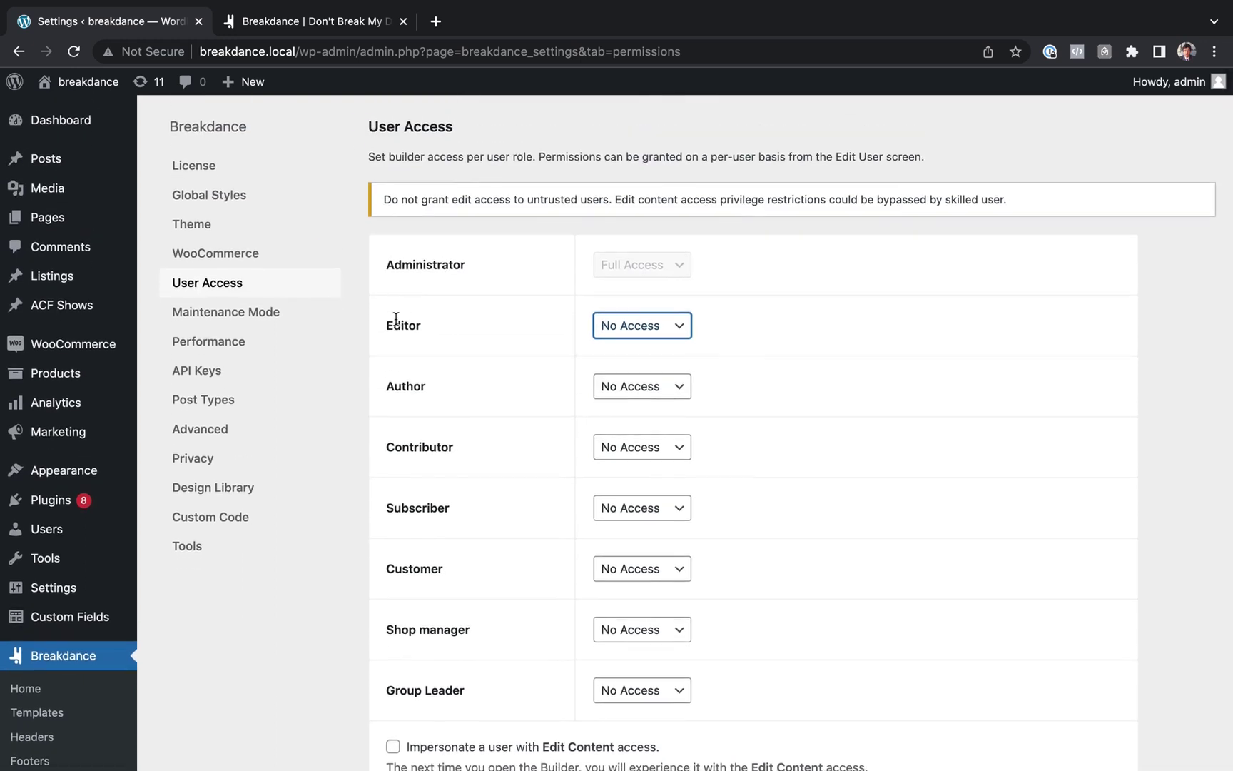
double_click(391, 328)
left_click(431, 328)
left_click(641, 326)
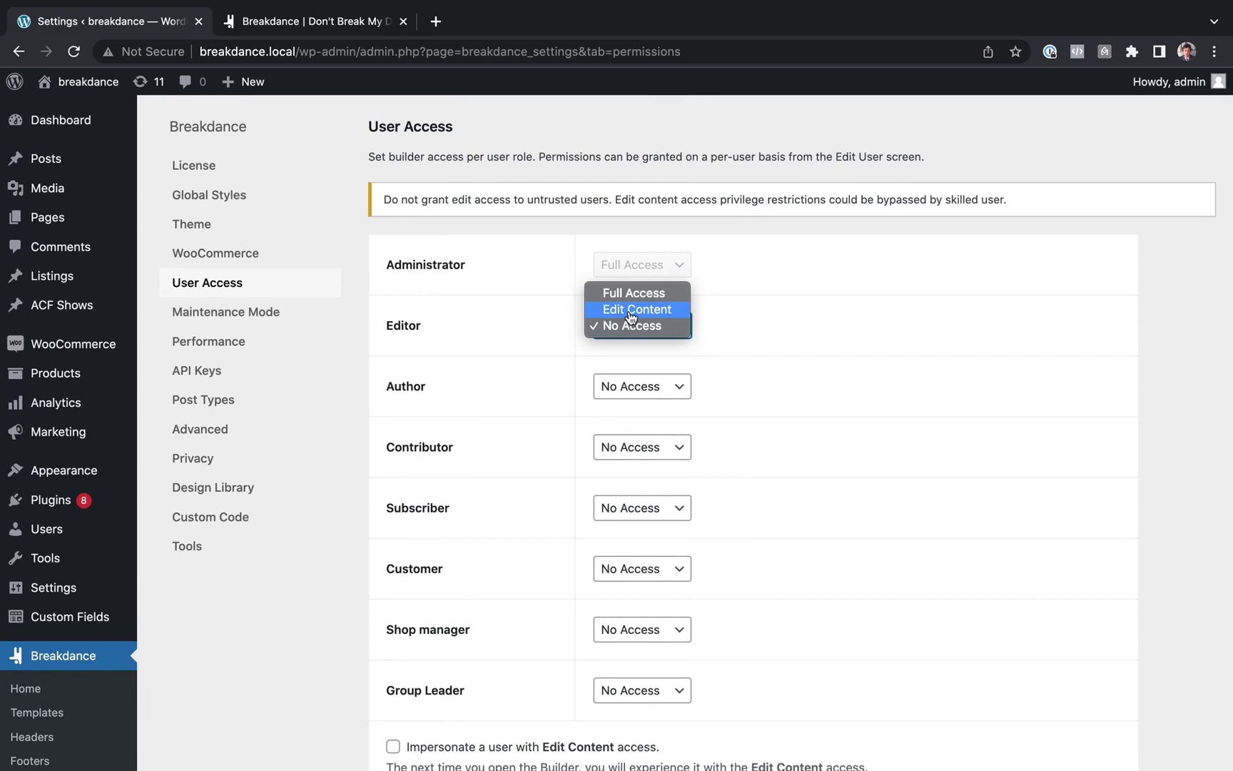
left_click(653, 316)
scroll(476, 418, "down", 2)
scroll(474, 418, "down", 3)
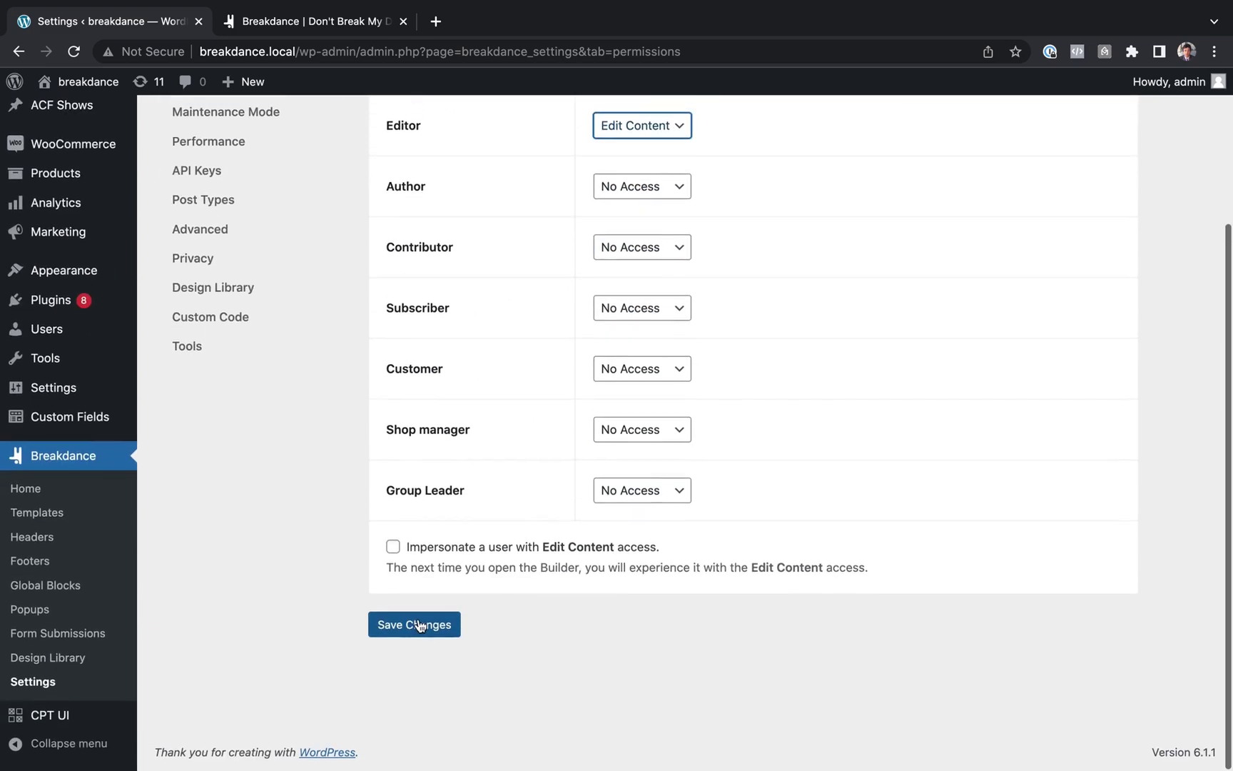
left_click(416, 627)
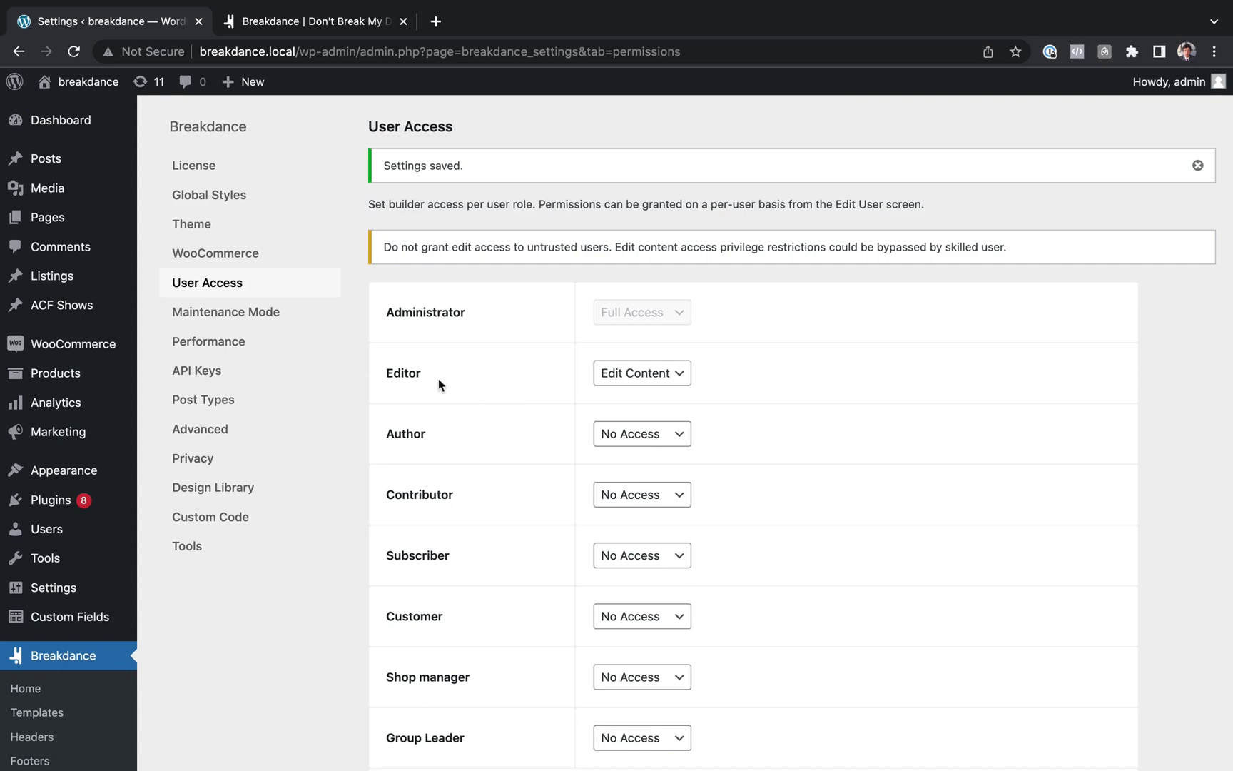
Change the client user's role from Administrator to Editor and update the profile.
left_click(86, 529)
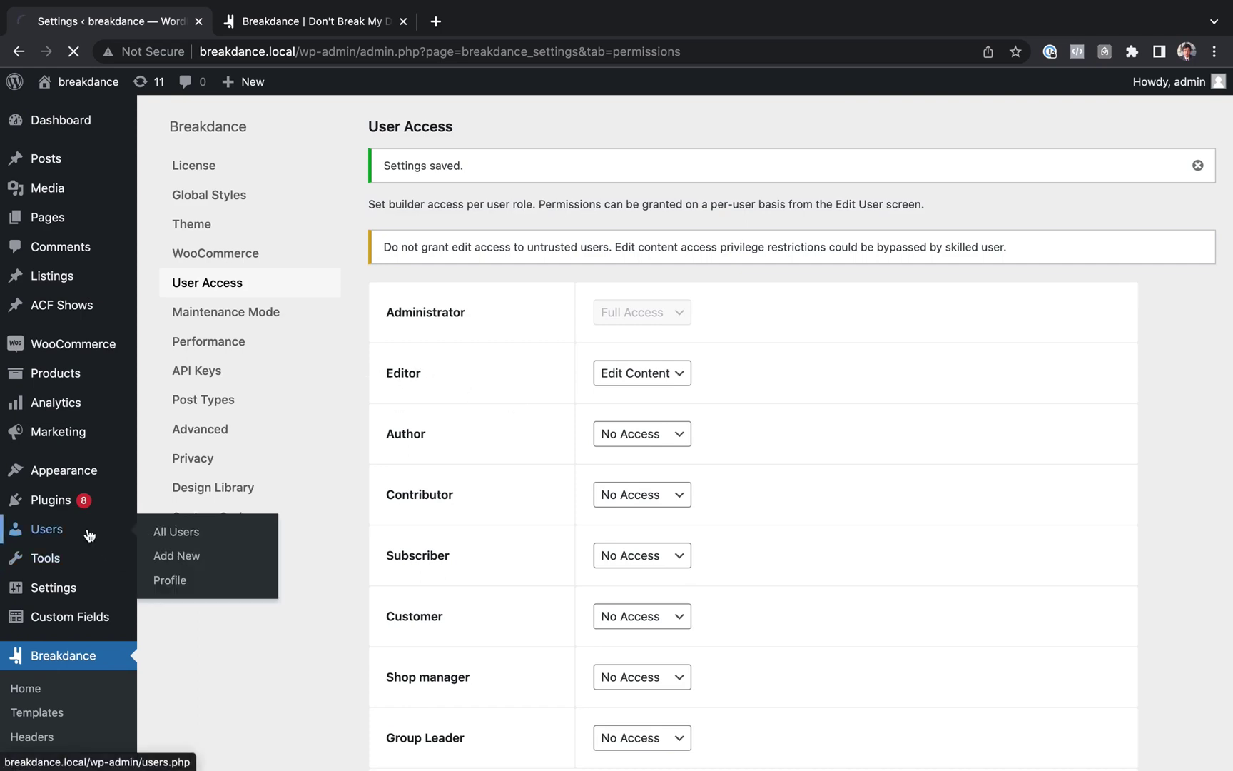
left_click(238, 320)
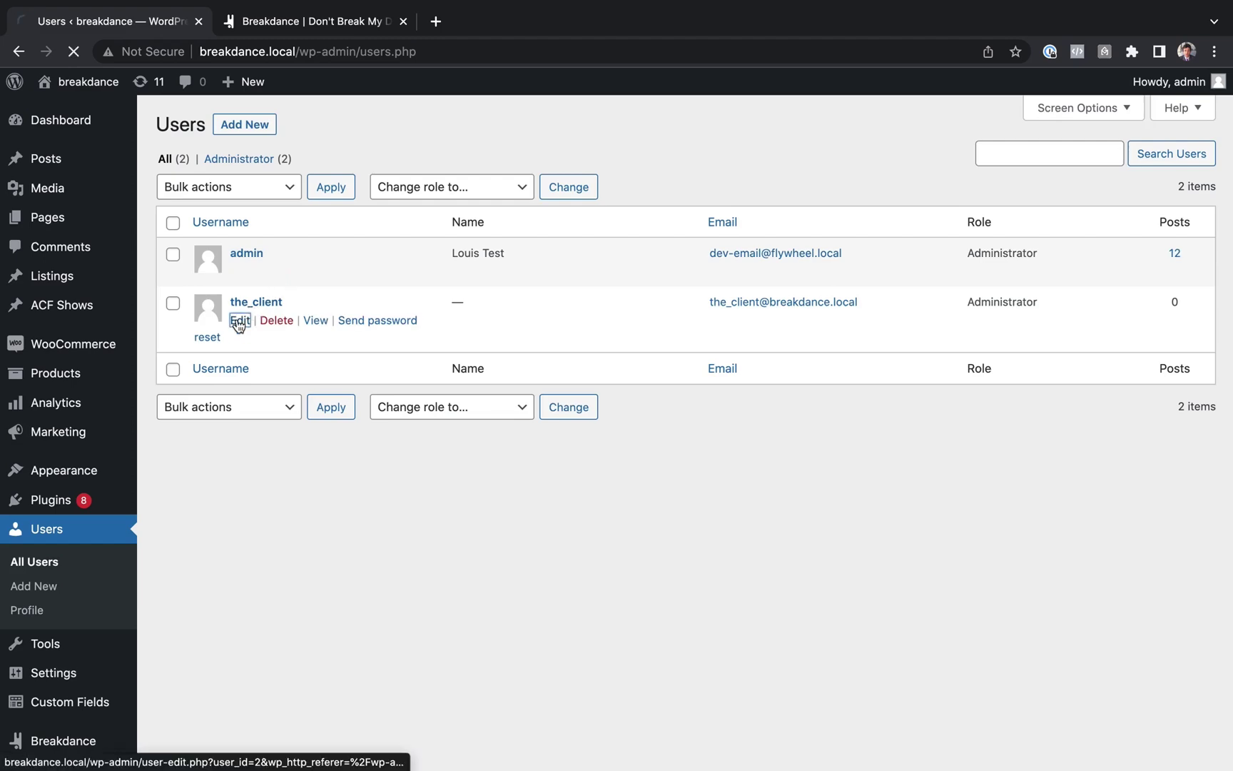
scroll(279, 403, "down", 6)
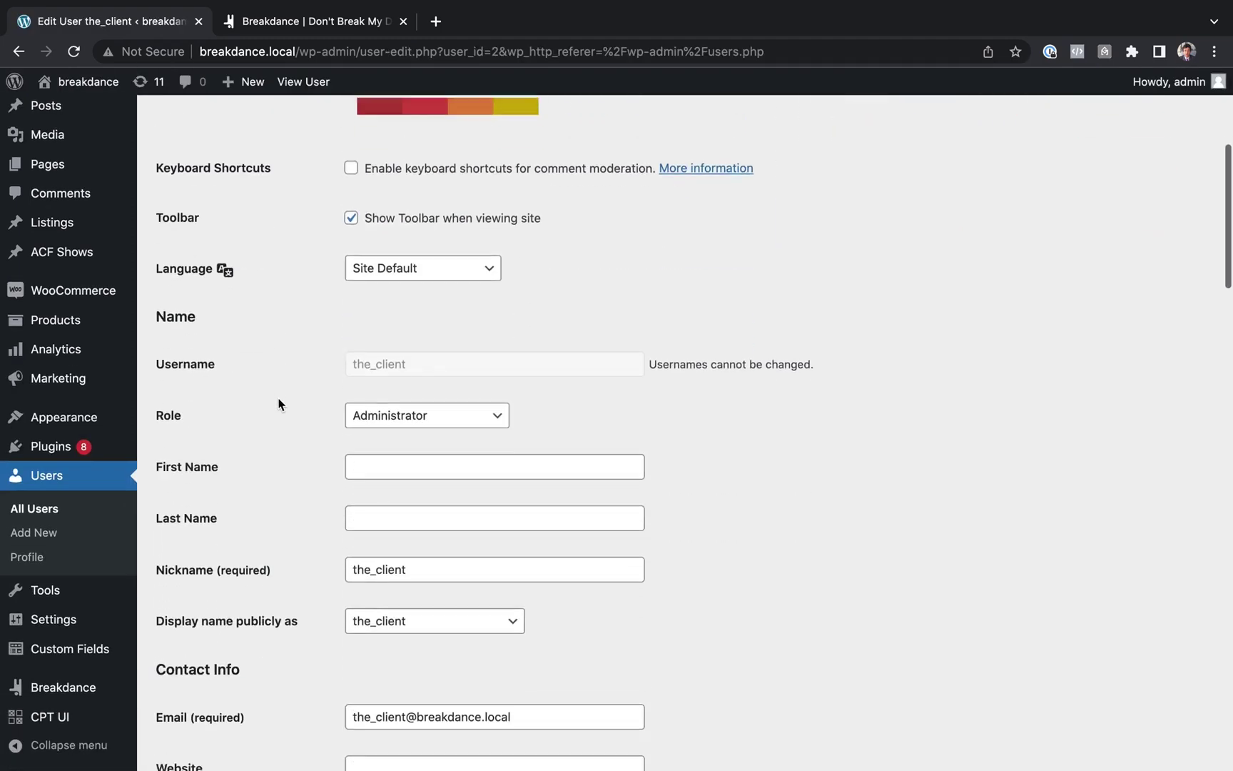
left_click(382, 346)
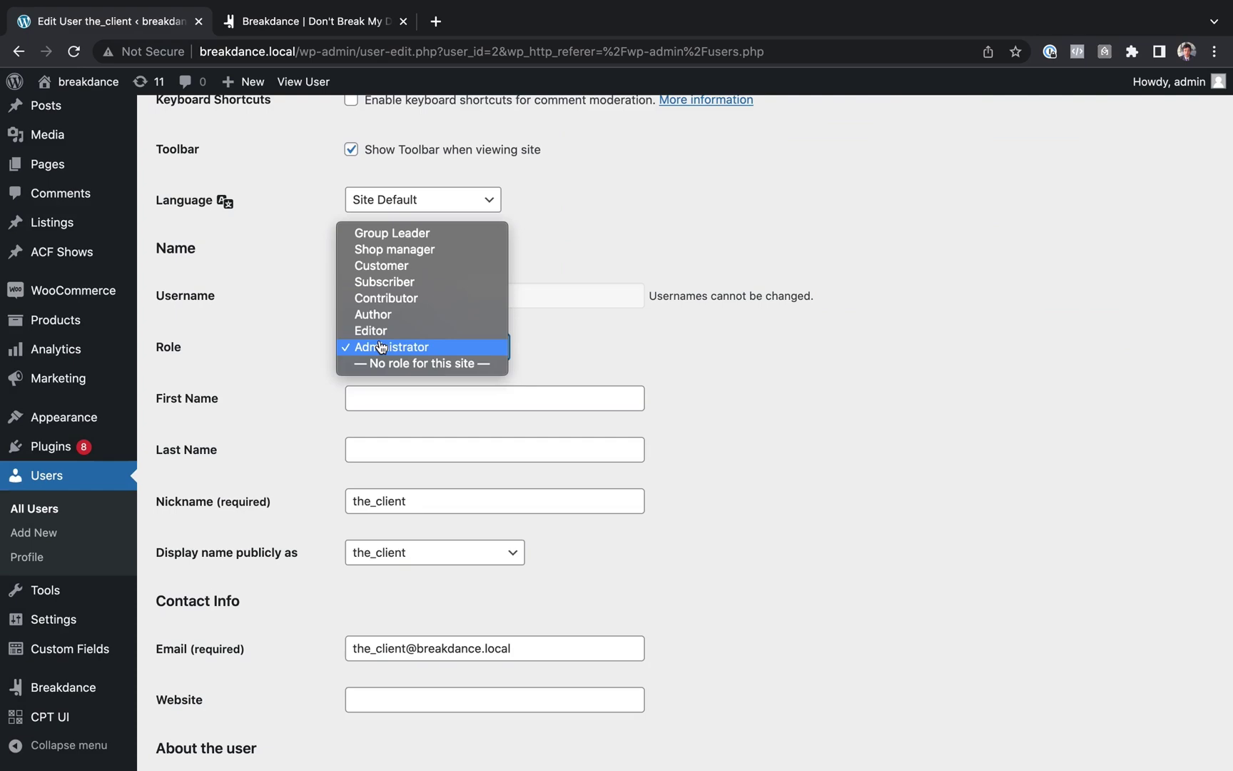
left_click(385, 331)
scroll(334, 504, "down", 11)
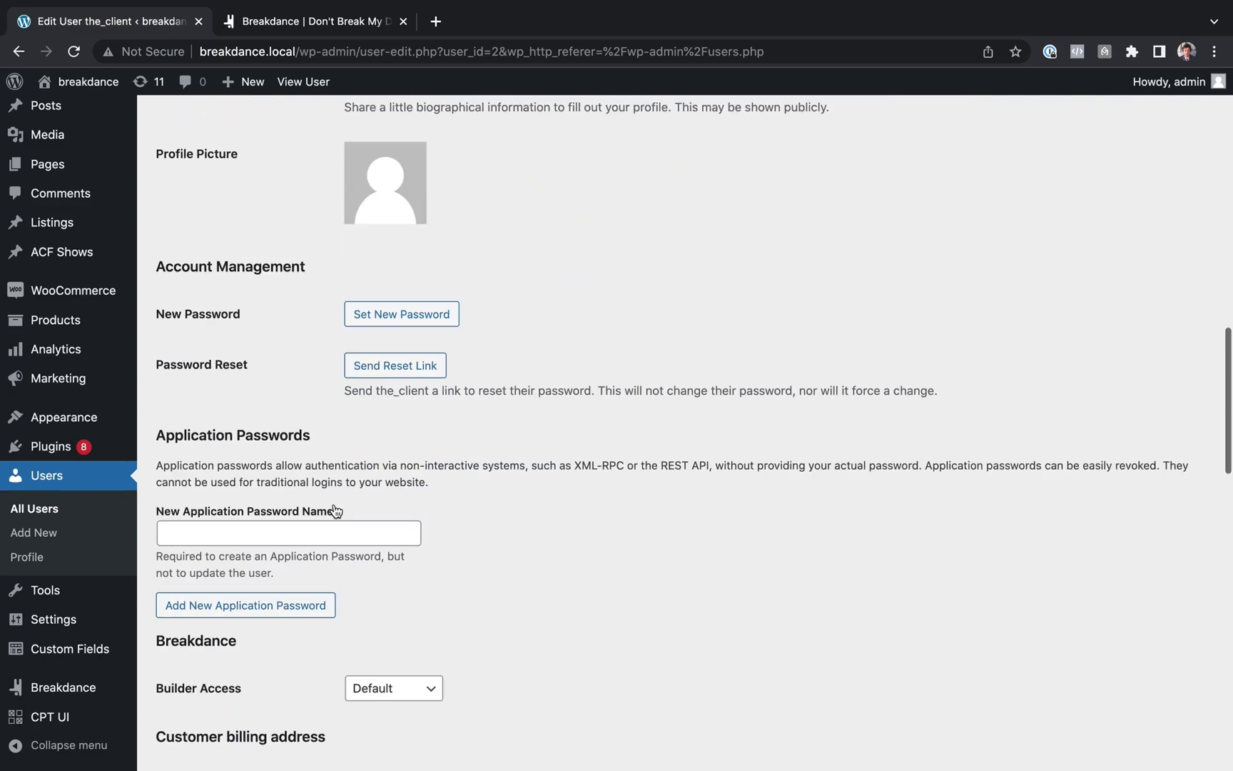
scroll(242, 730, "down", 15)
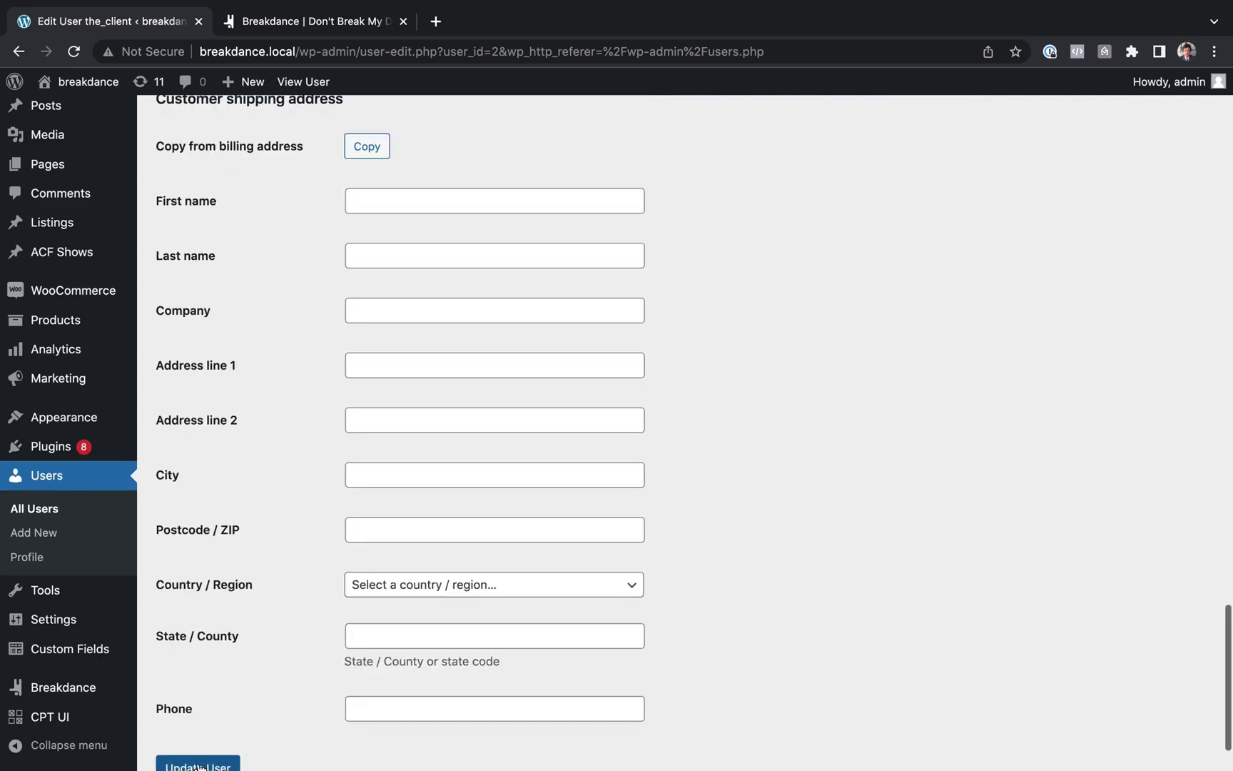
left_click(200, 765)
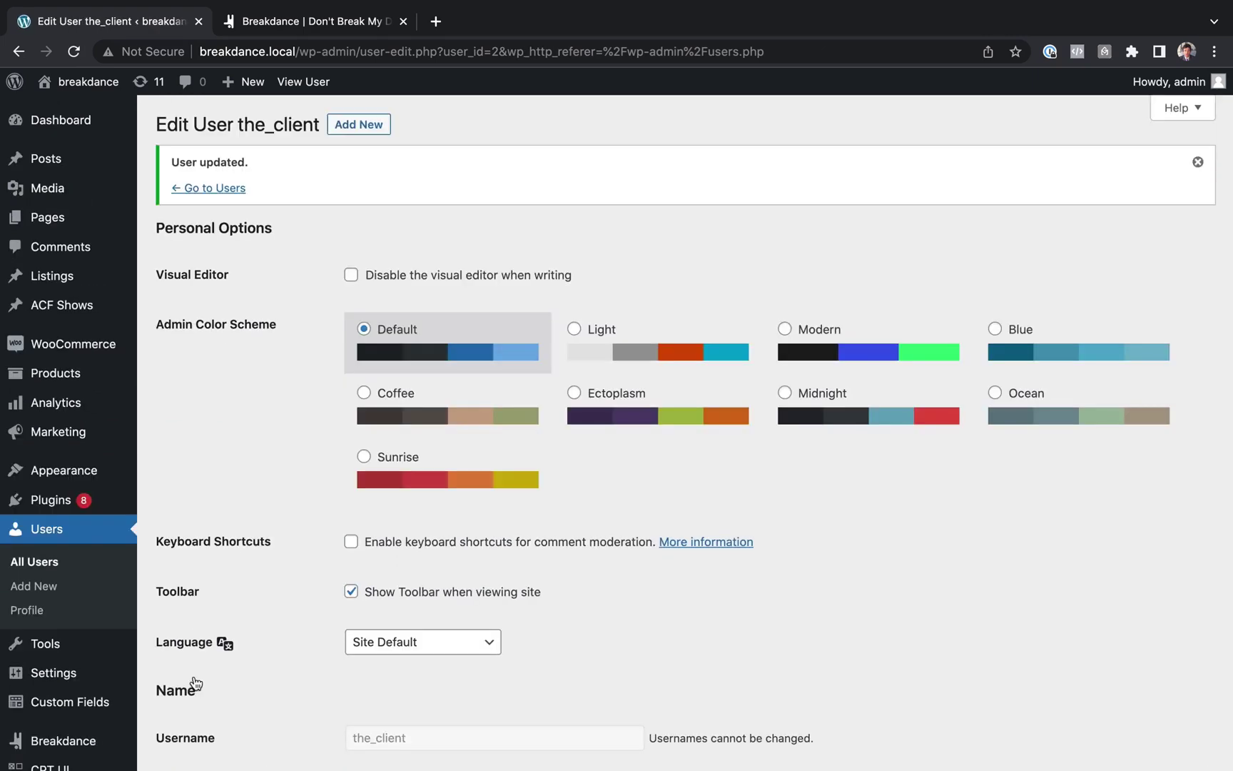
Load breakdance.local/wp-admin in a new private browser window.
left_click(207, 191)
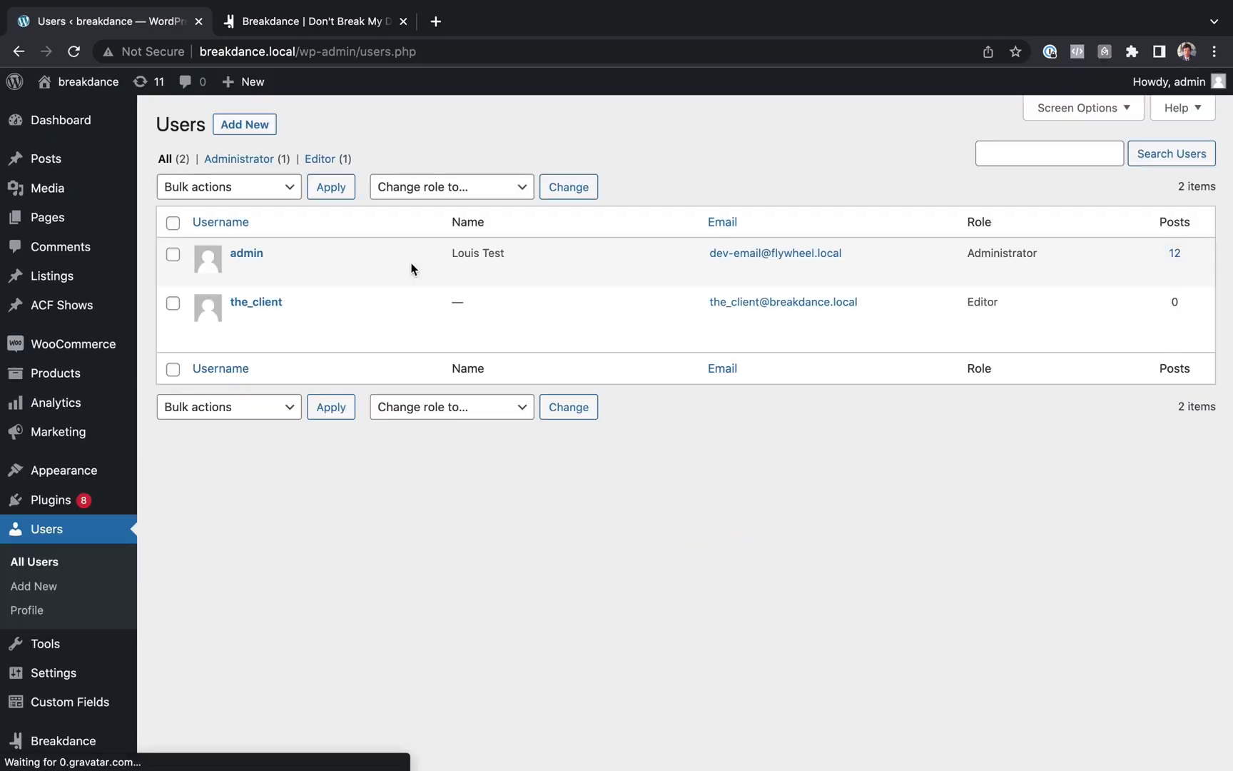
key("super+shift+n")
type("breakdance.loica")
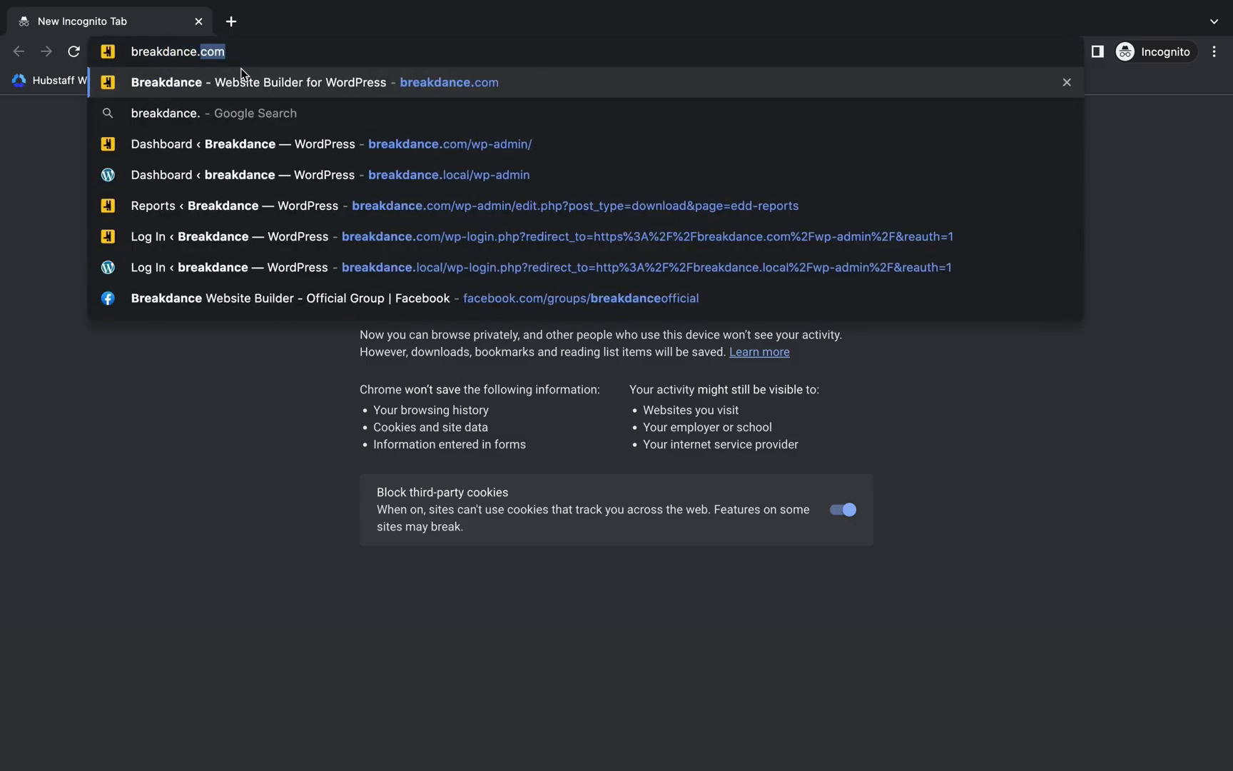
key("BackSpace")
key("BackSpace")
key("BackSpace")
type("cal/wp-ad")
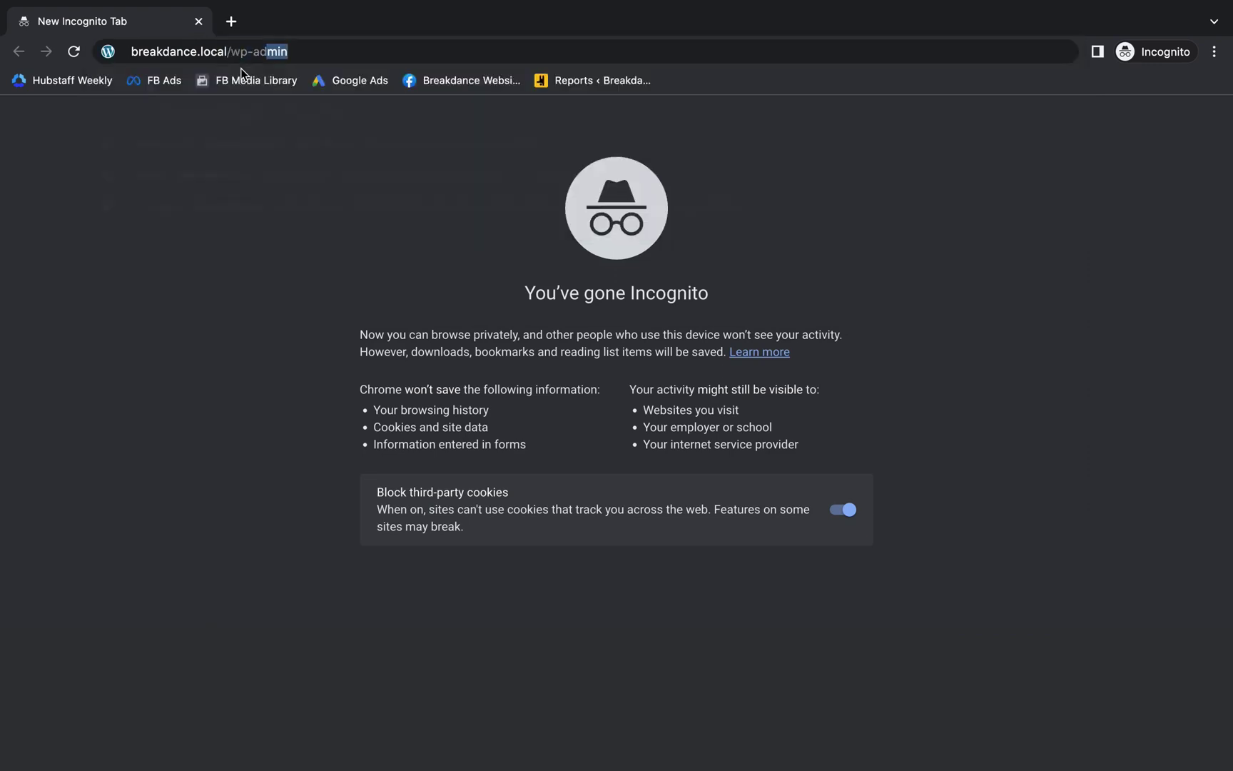
key("Return")
Log in with the client's username and password.
type("the")
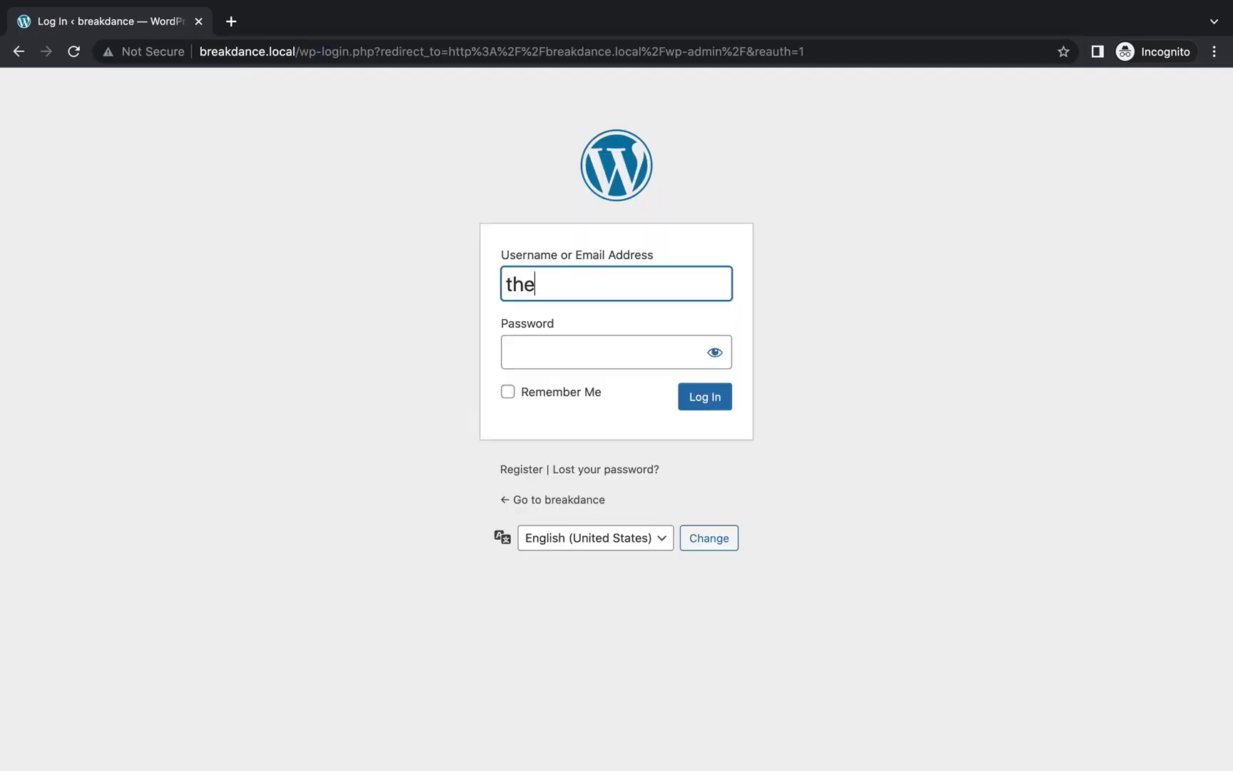
type("_client")
key("Tab")
type("●●●●●●●●●●●")
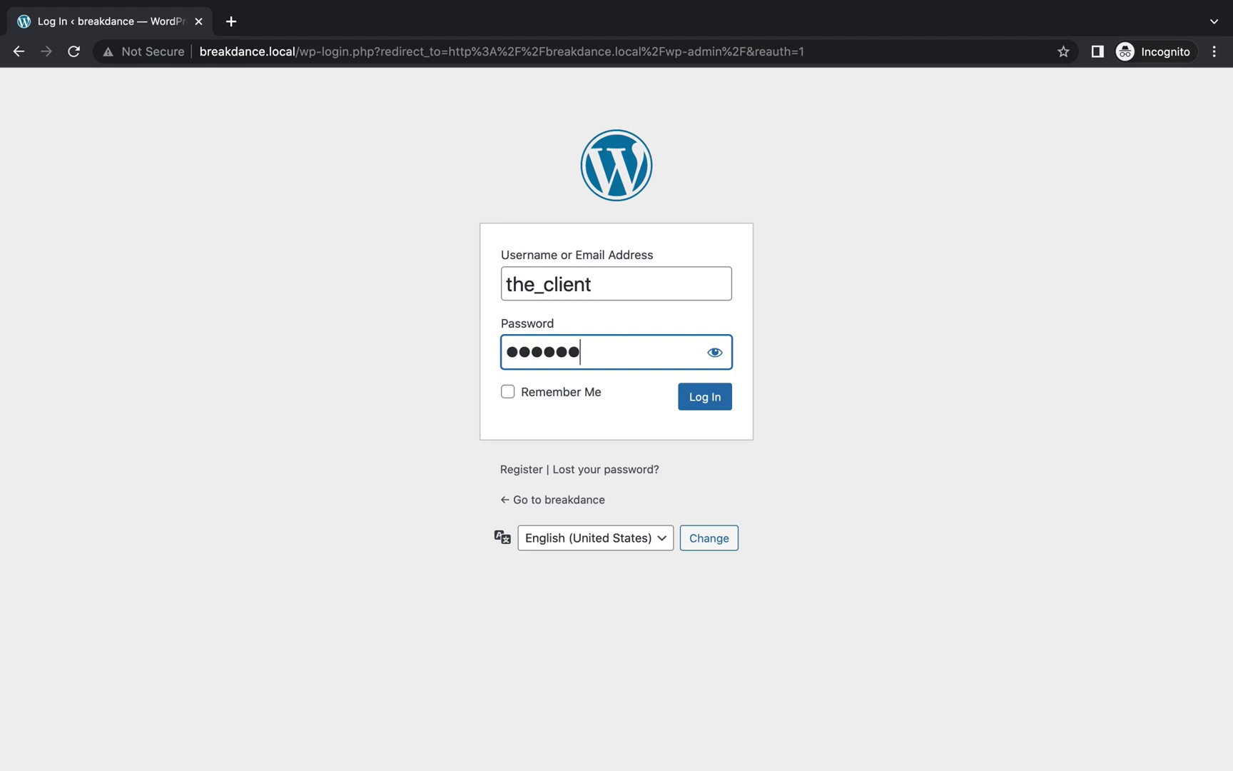
key("Return")
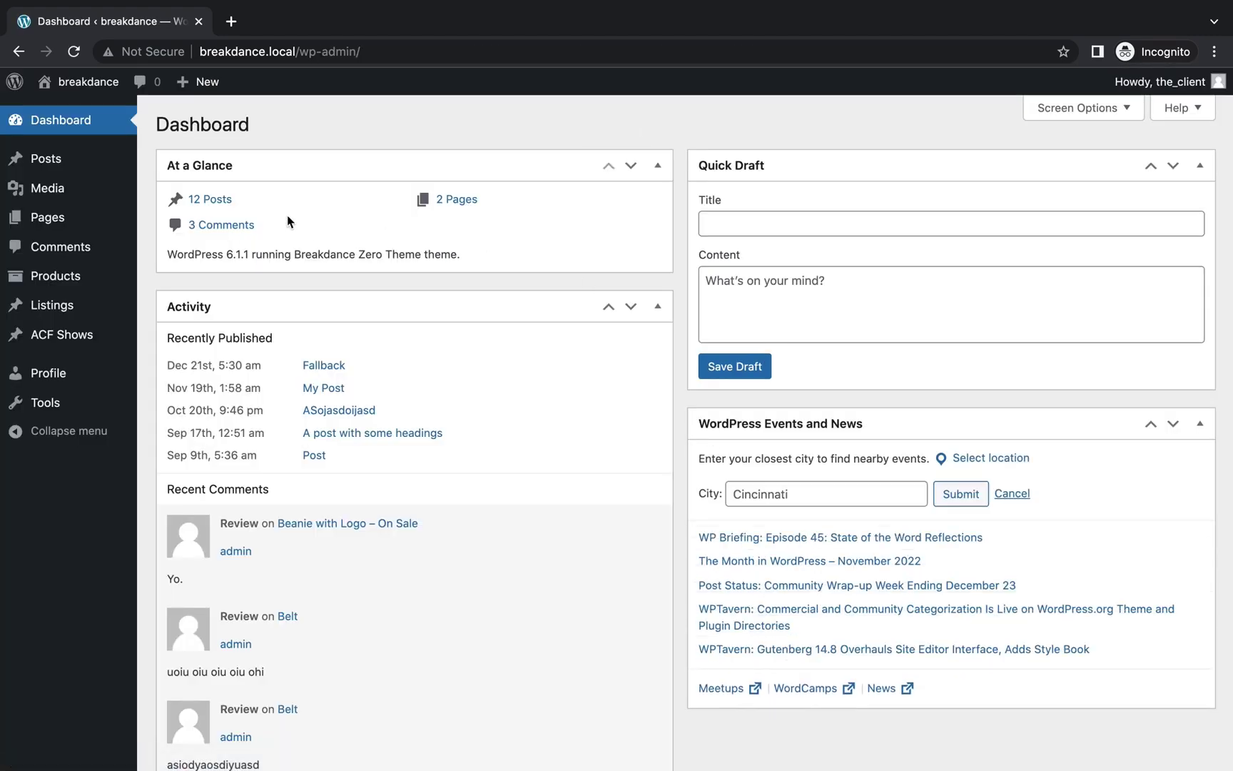
Open the Pages list in the WordPress admin.
left_click(62, 217)
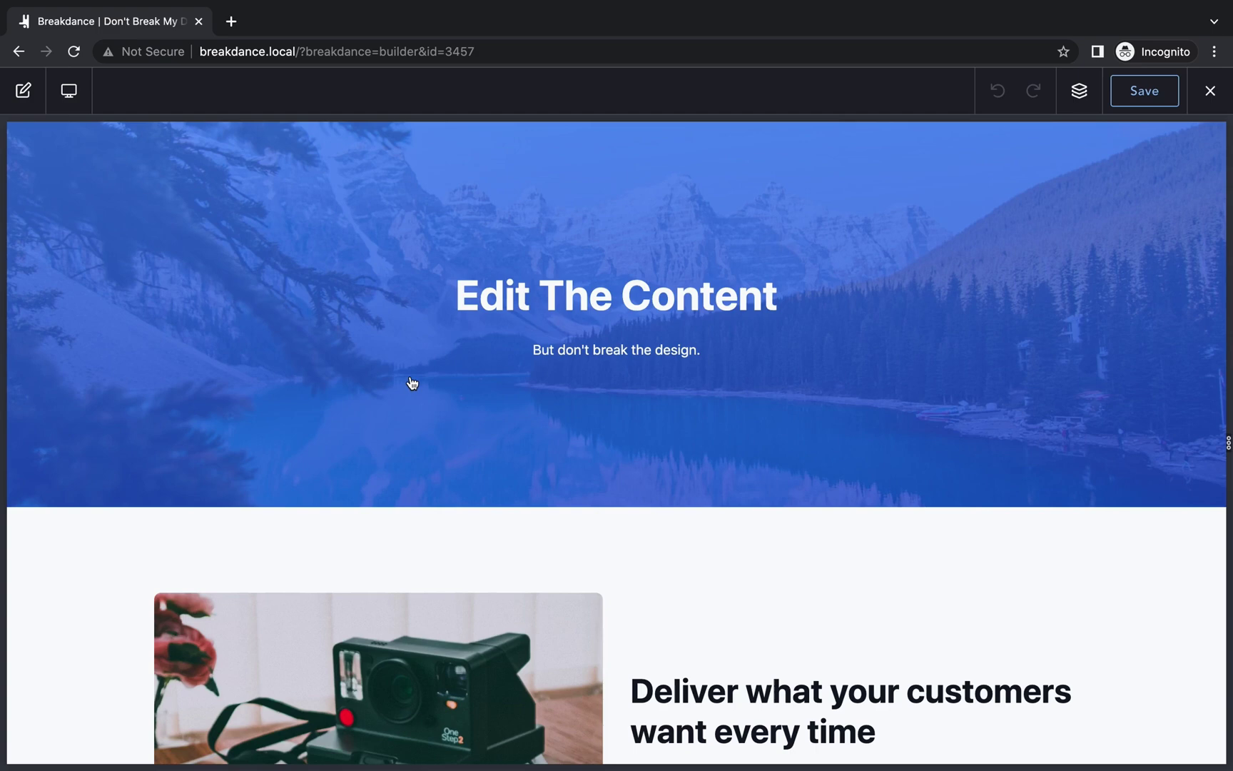
Change the hero heading's text to 'Their own custom content.'.
left_click(564, 301)
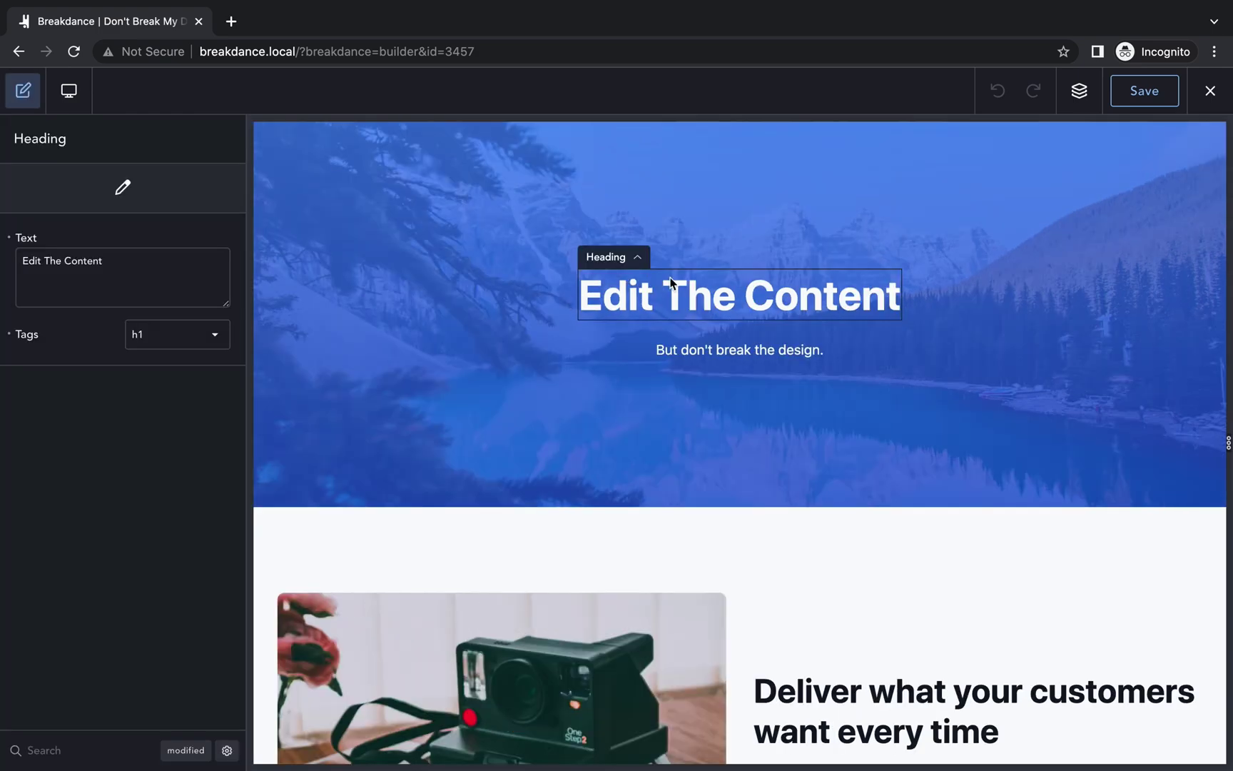
triple_click(141, 284)
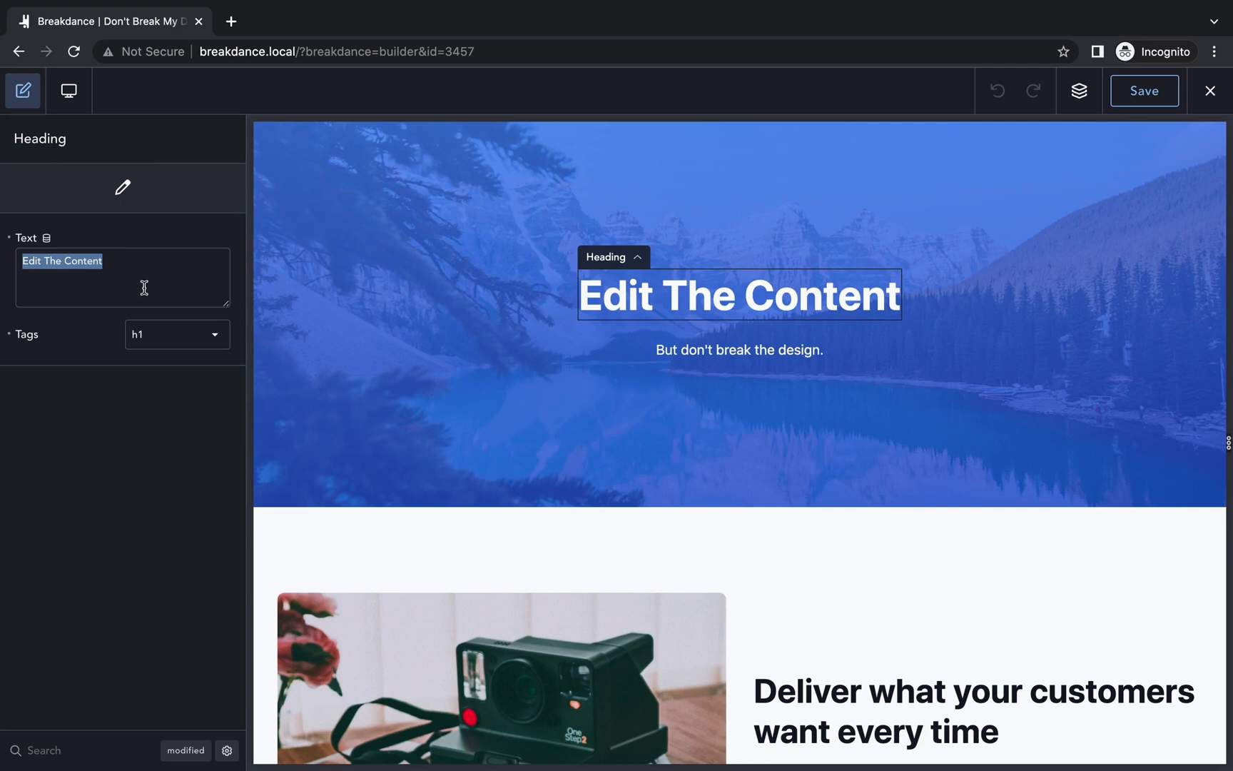
type("Their own custom ")
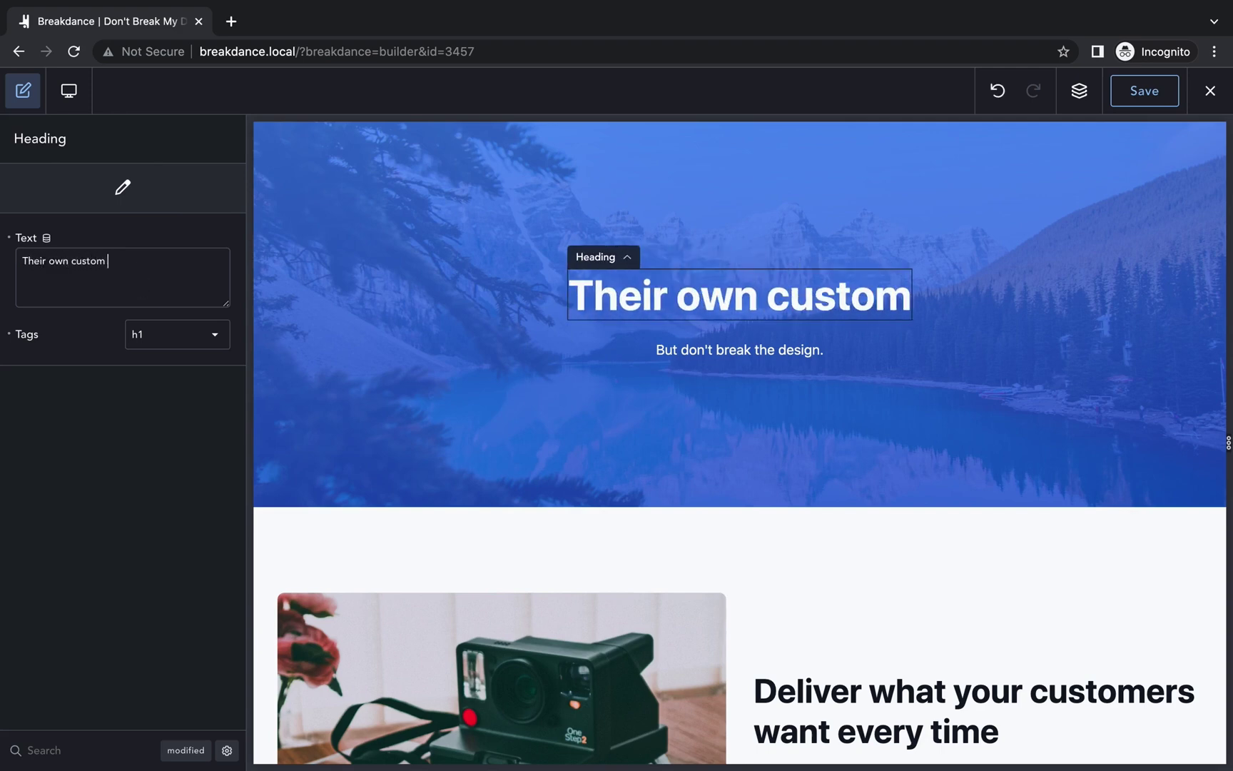
type("content.")
left_click(643, 255)
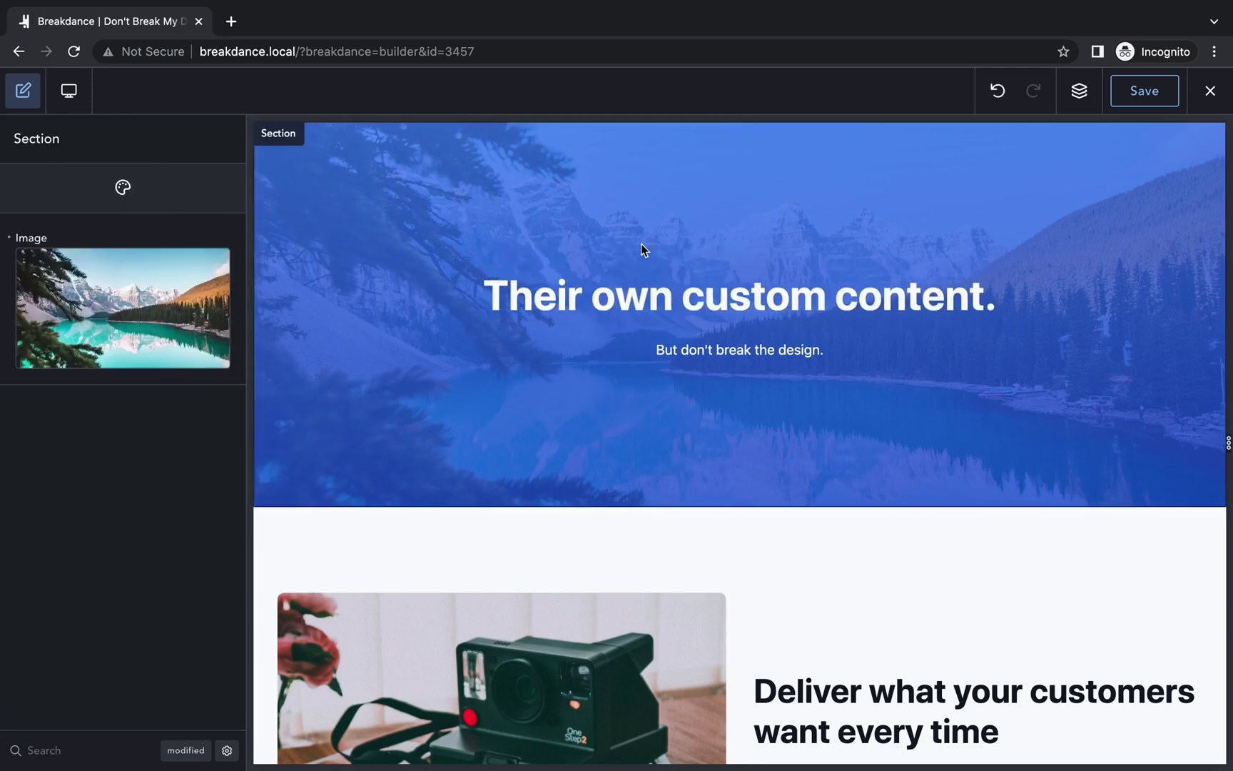
left_click(714, 302)
left_click(721, 260)
left_click(755, 353)
left_click(744, 318)
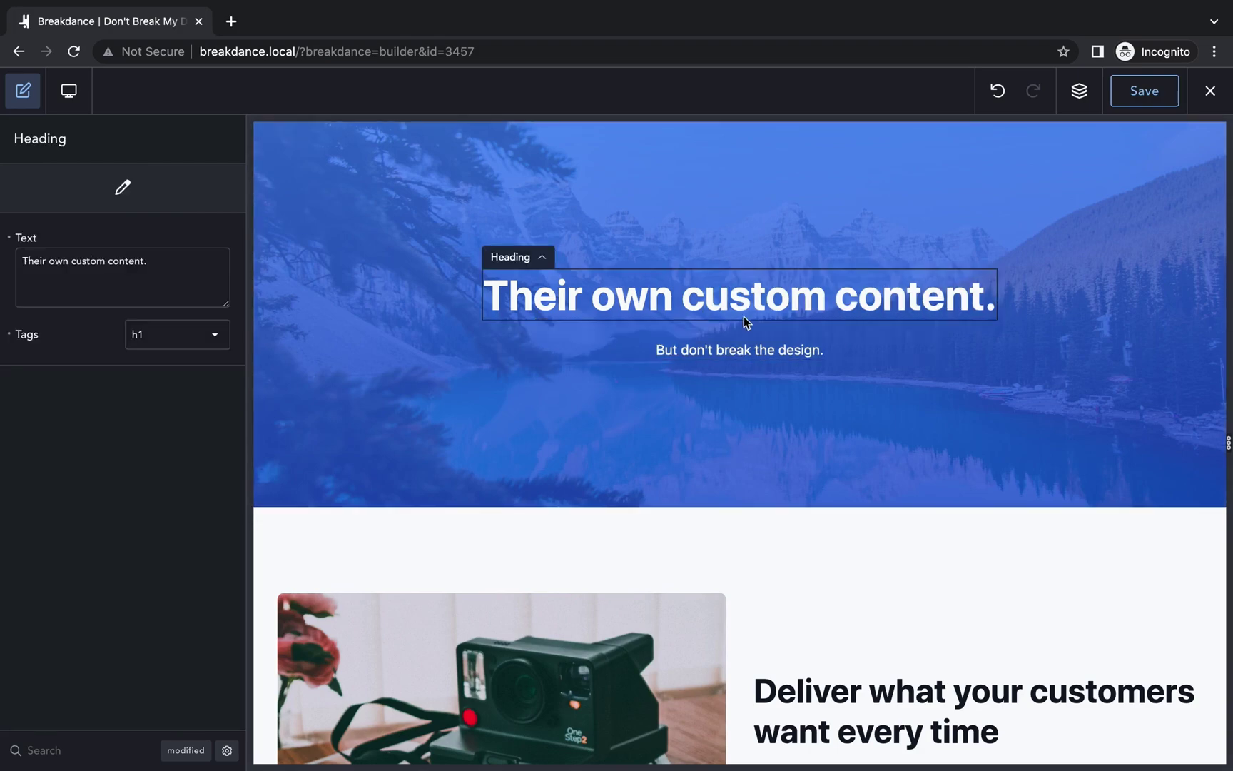
Replace the camera section heading with 'asdoijasdoijaosid' and its paragraph with 'their own content'.
scroll(460, 320, "down", 5)
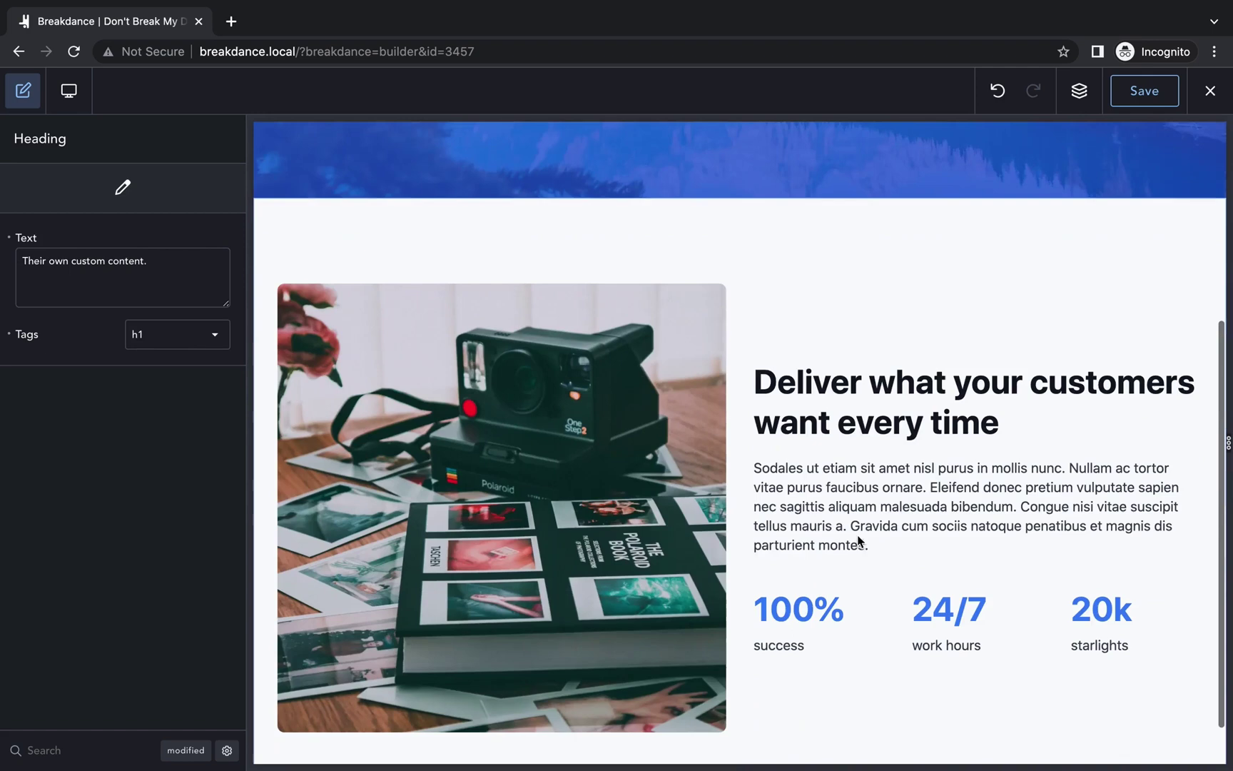
double_click(848, 389)
key("ctrl+a")
type("asdoijasdoijaosid")
triple_click(885, 448)
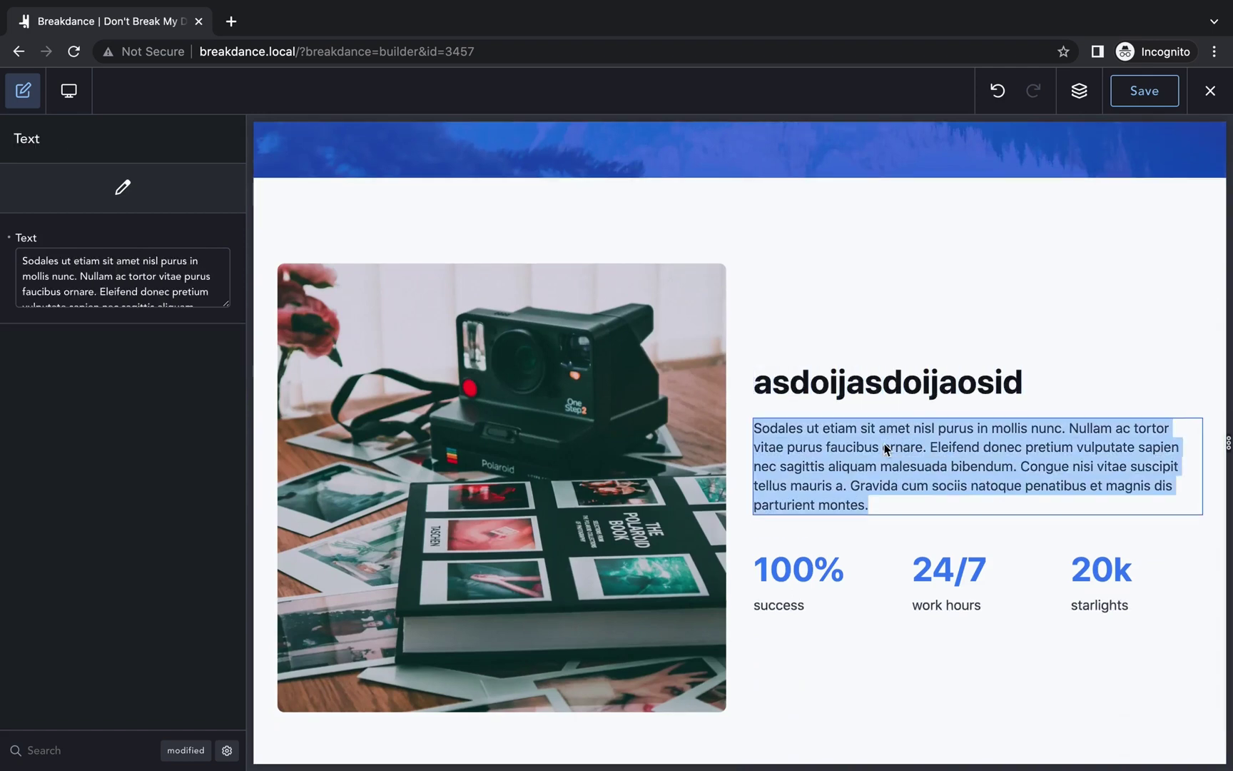
type("their own content")
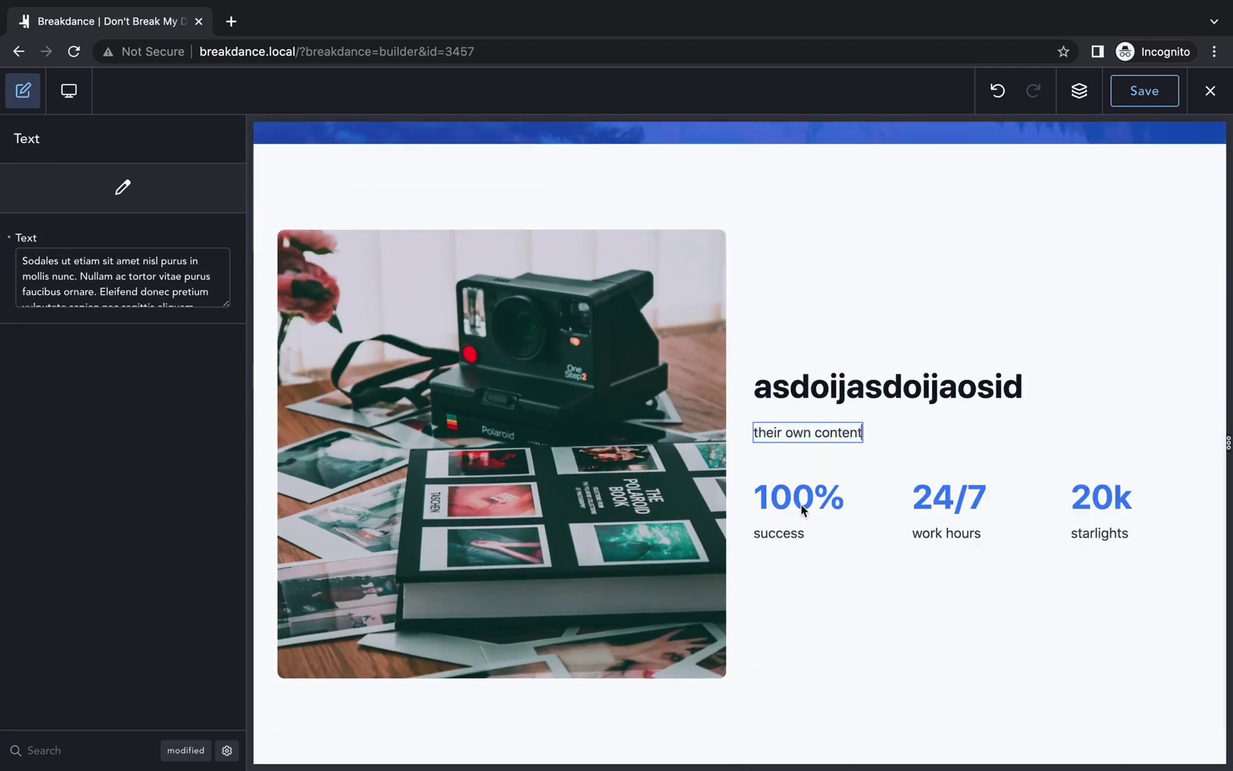
Replace the 100% stat with 'asdadasd' and its success label with 'asdasd'.
left_click(796, 503)
left_click(107, 278)
key("ctrl+a")
type("asdadasd")
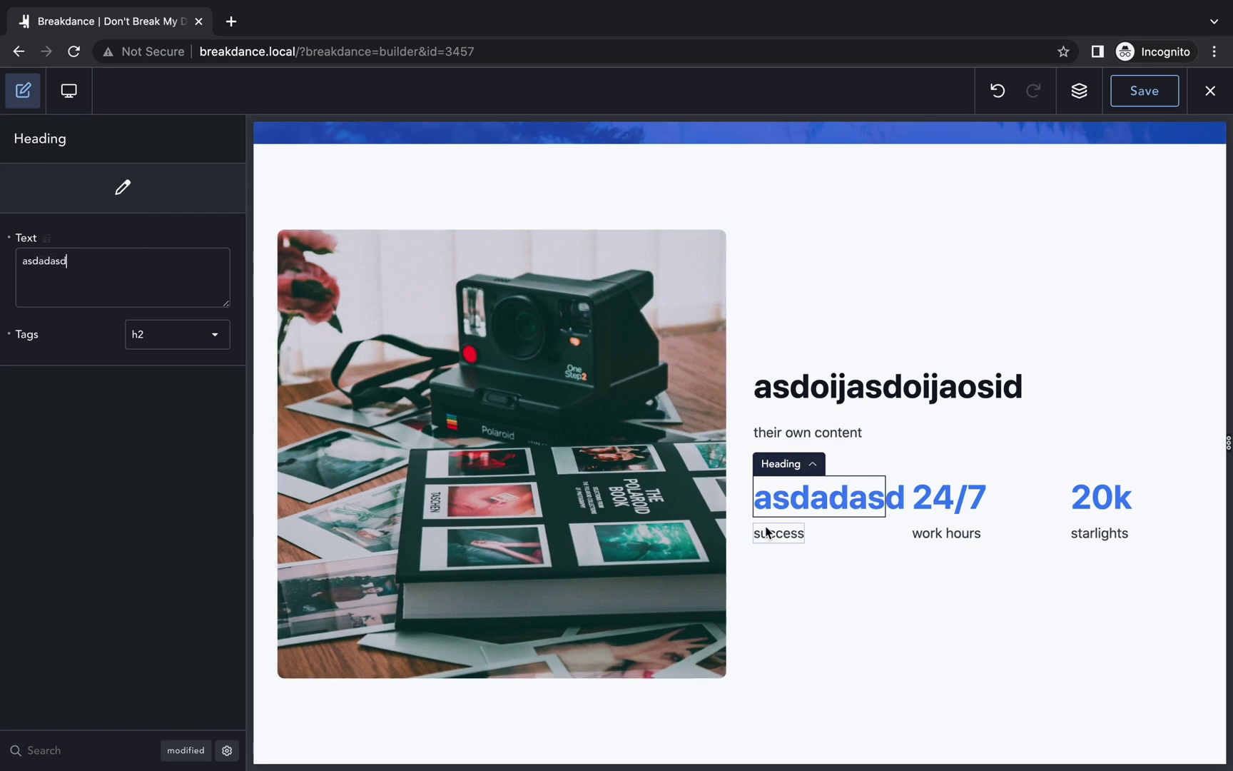
left_click(761, 531)
left_click(125, 270)
key("ctrl+a")
type("asdasd")
left_click(657, 460)
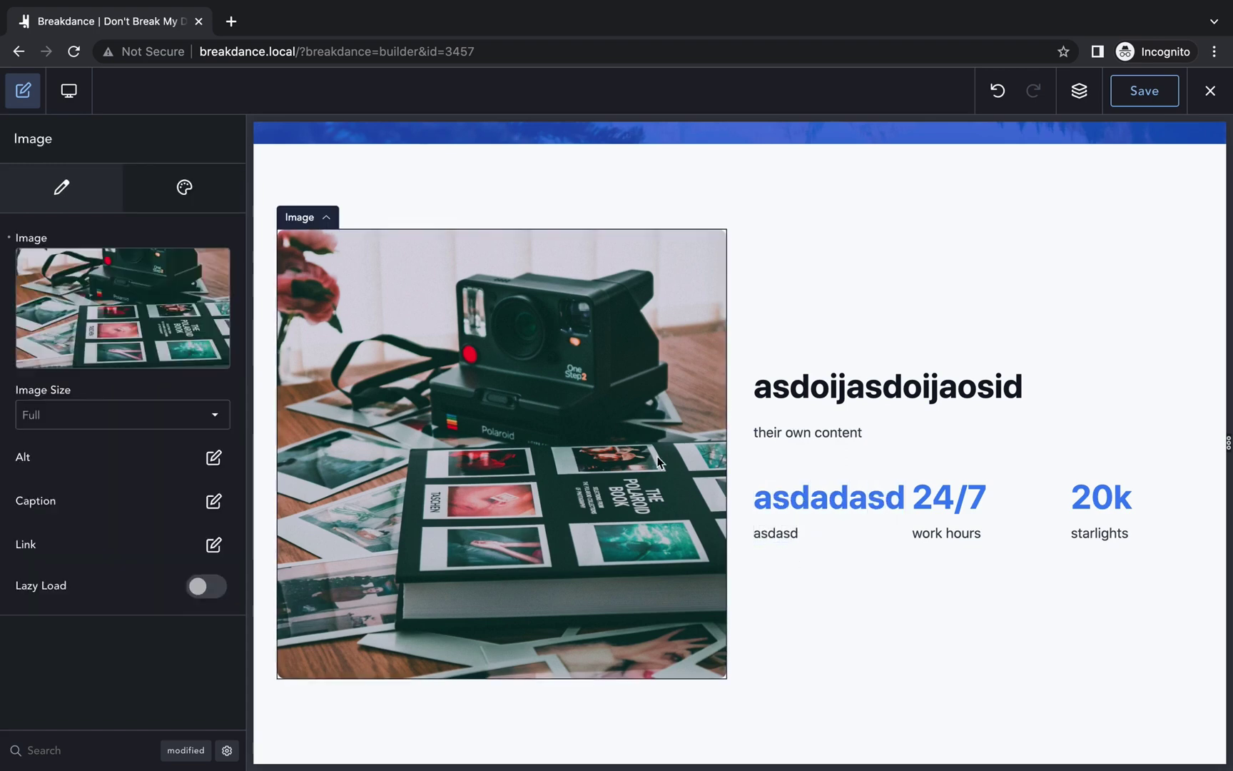
scroll(582, 359, "up", 5)
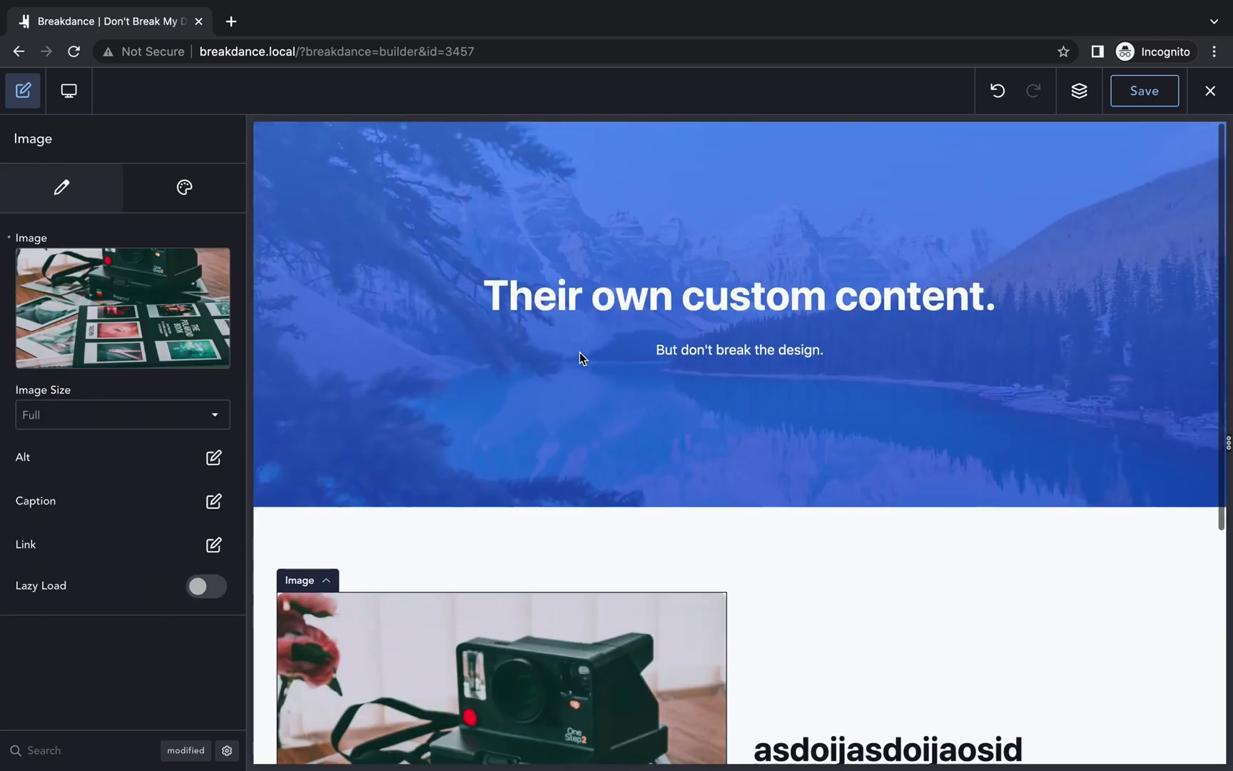
left_click(317, 290)
left_click(129, 314)
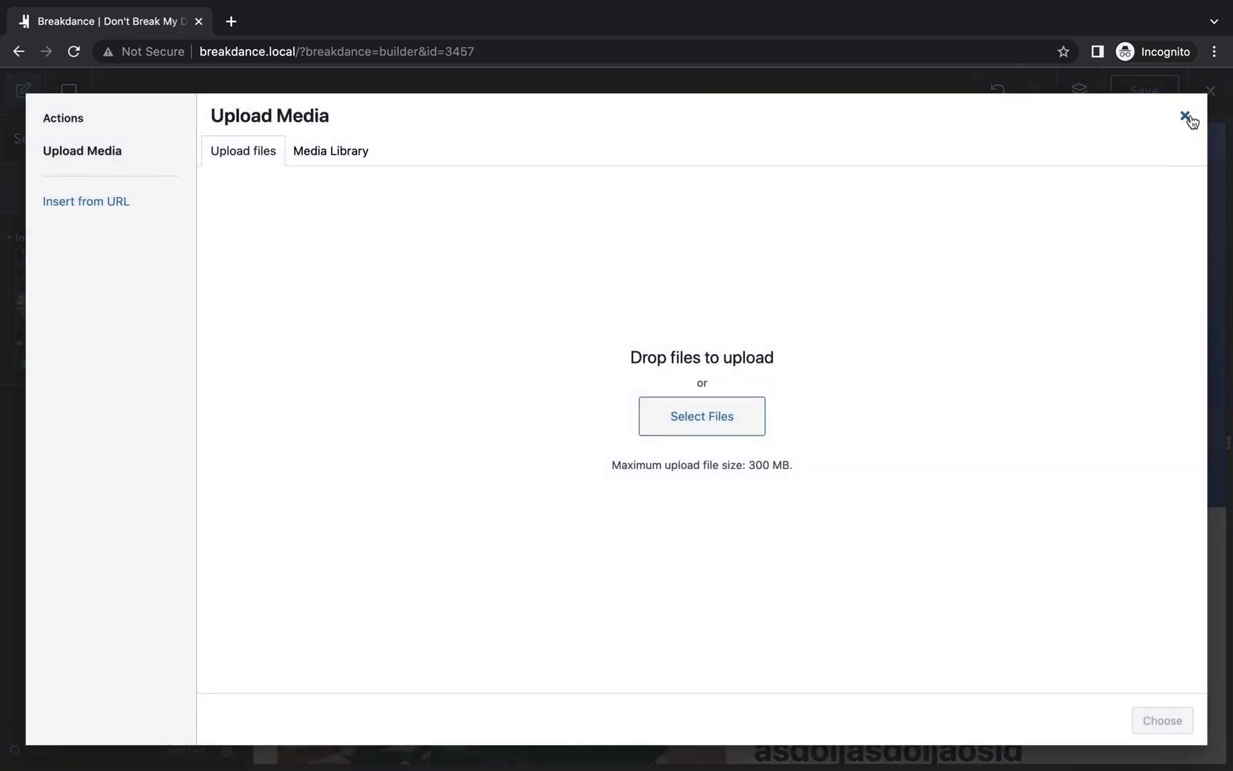
left_click(1186, 117)
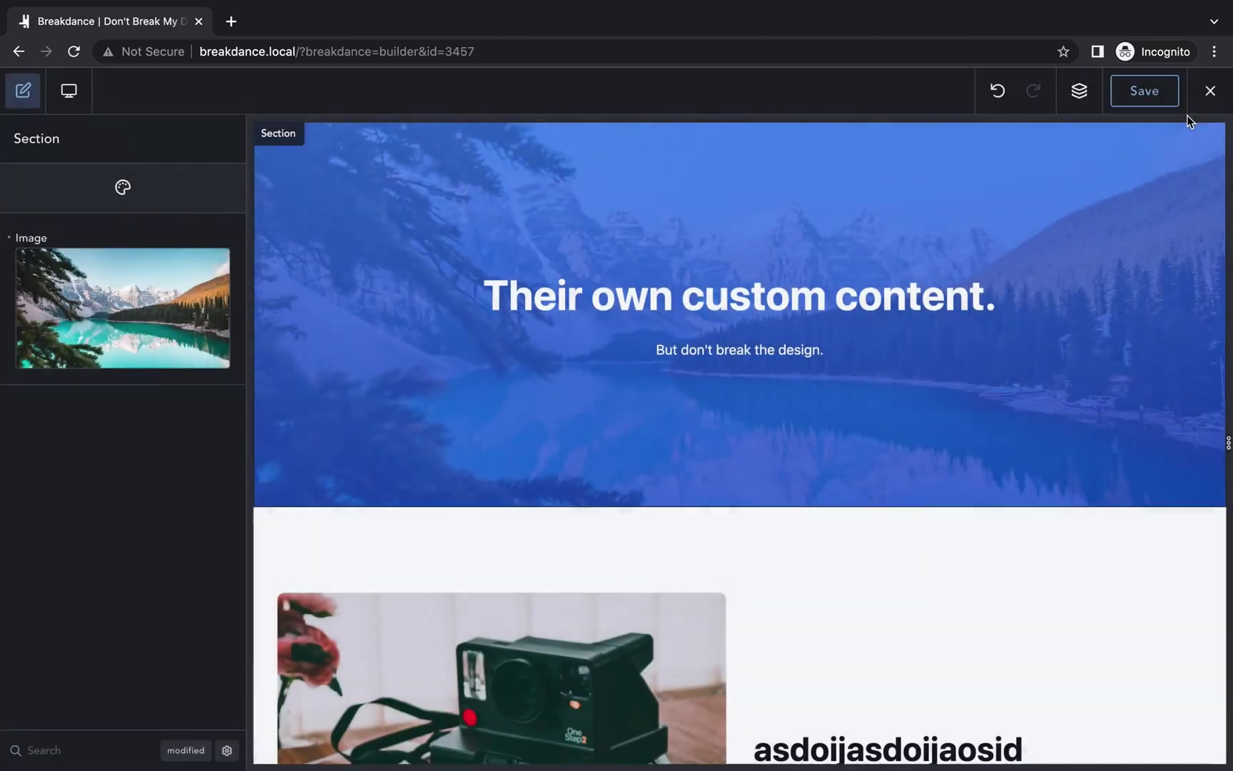
left_click(1081, 100)
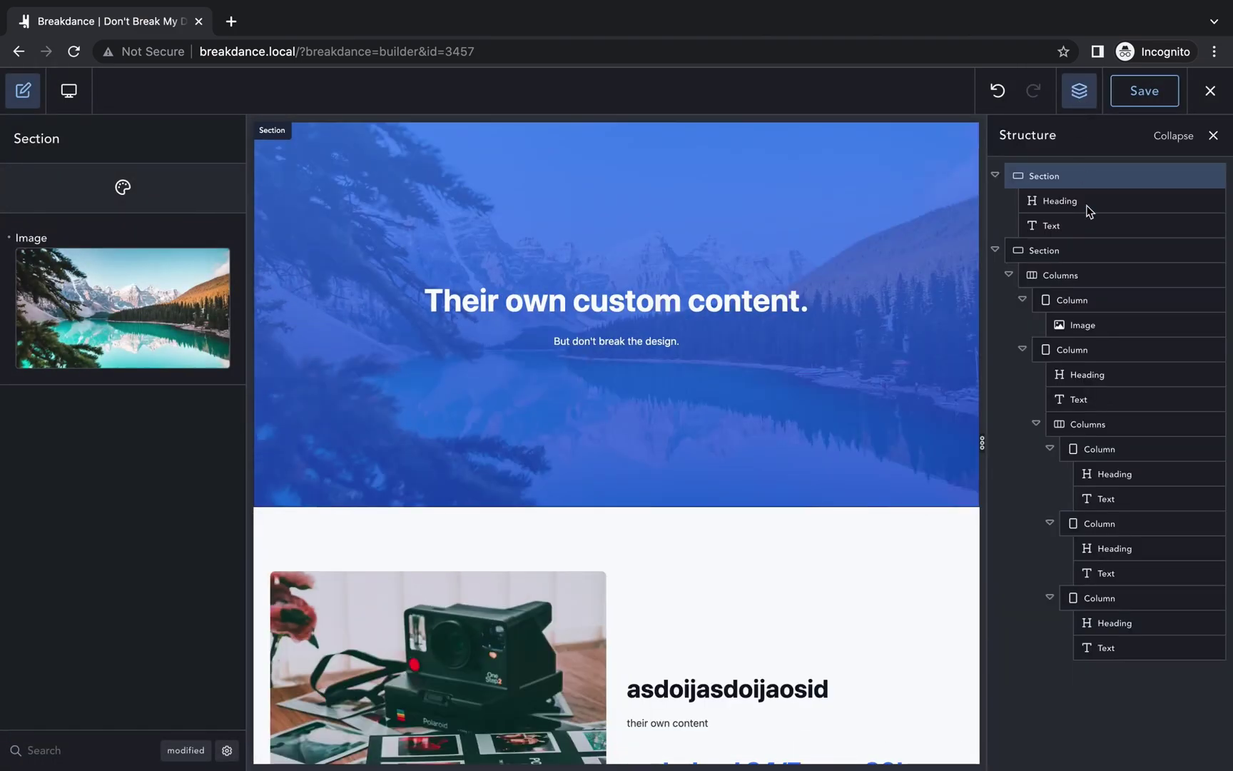
left_click(1043, 251)
left_click(1062, 178)
left_click(1058, 225)
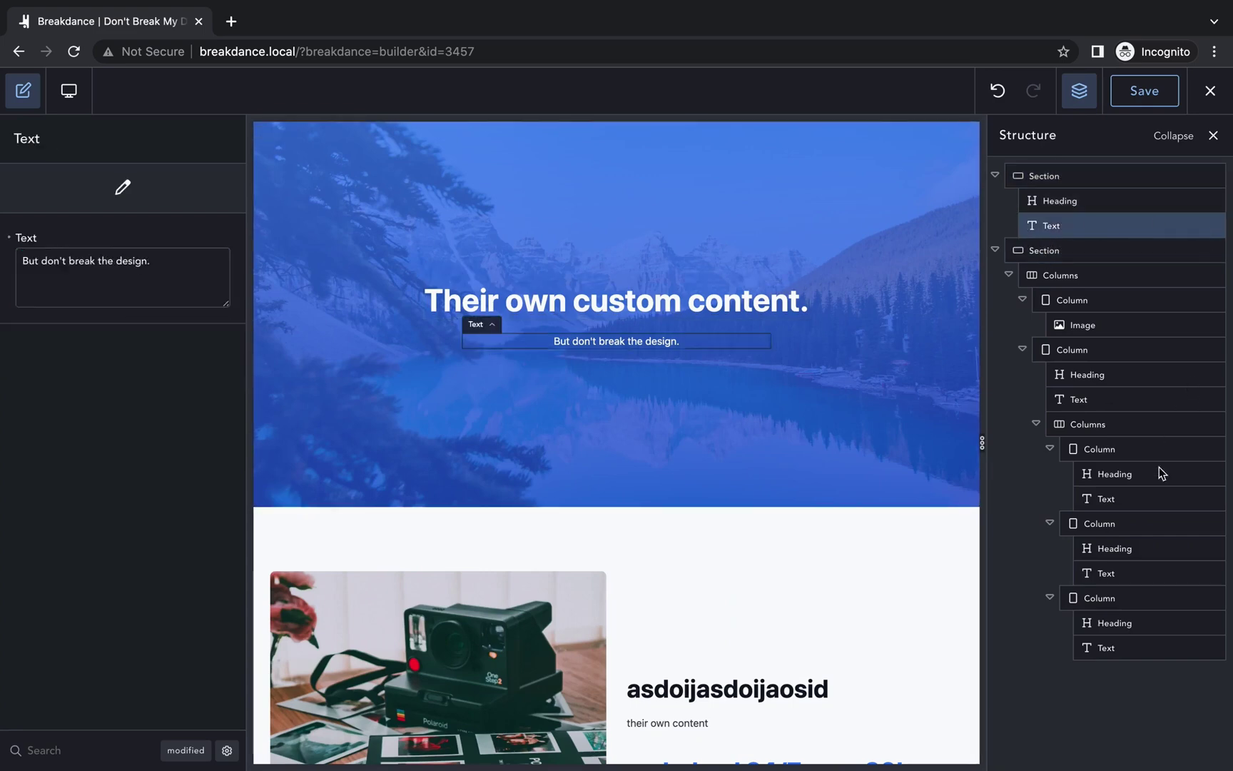
left_click(1131, 374)
left_click(1213, 136)
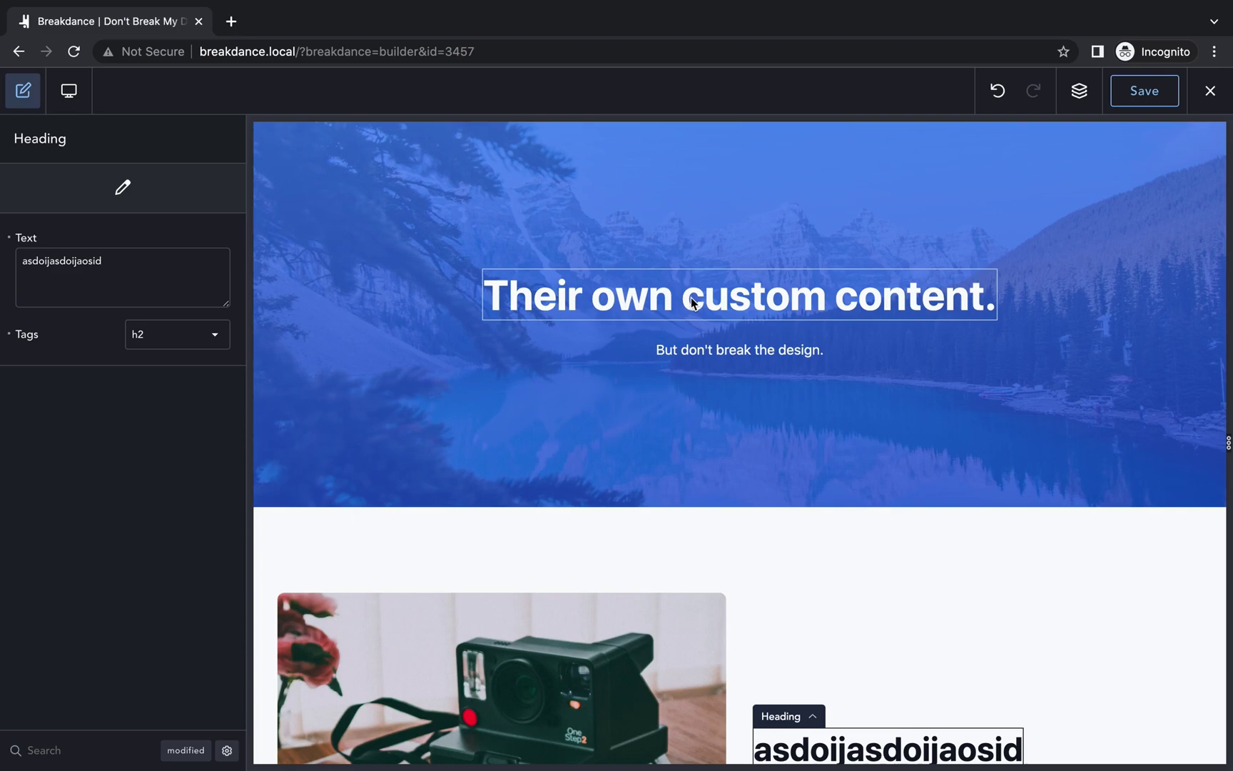
In the admin window, bring up Breakdance Settings' User Access tab and scroll to the role list.
key("super+grave")
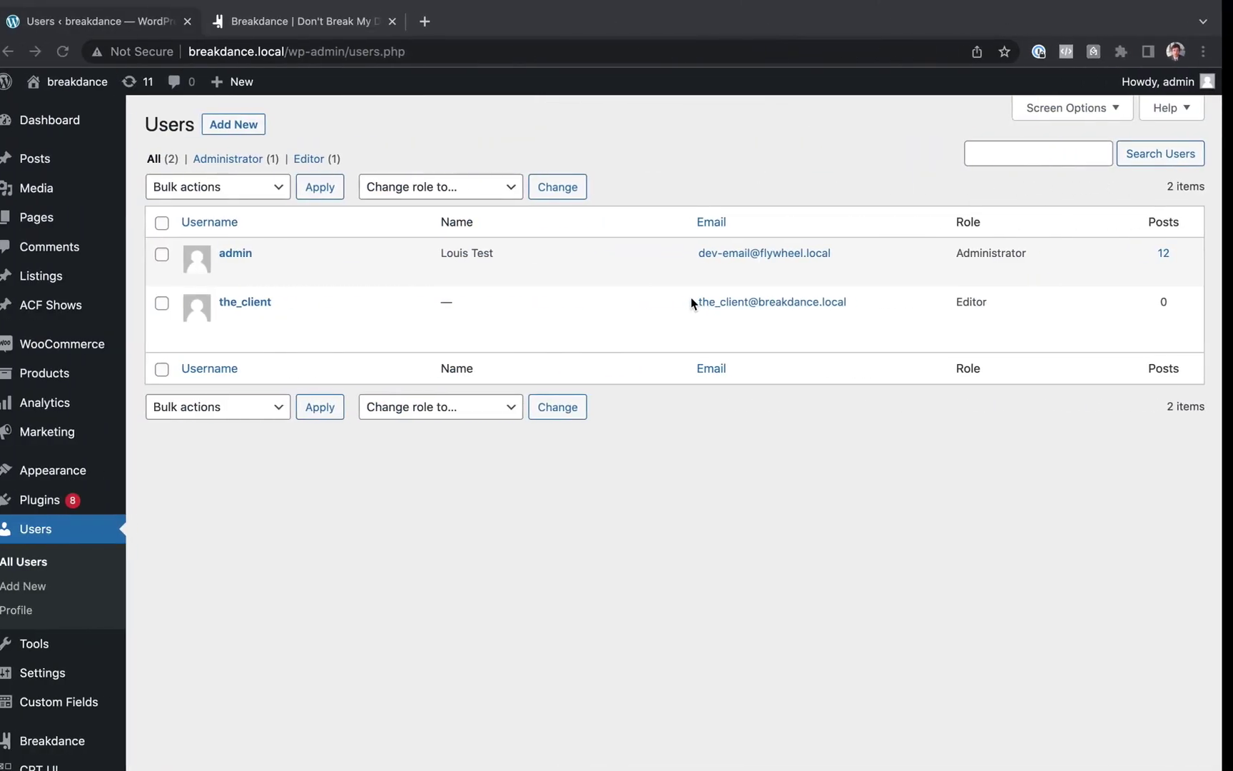
scroll(501, 556, "down", 2)
mouse_move(33, 686)
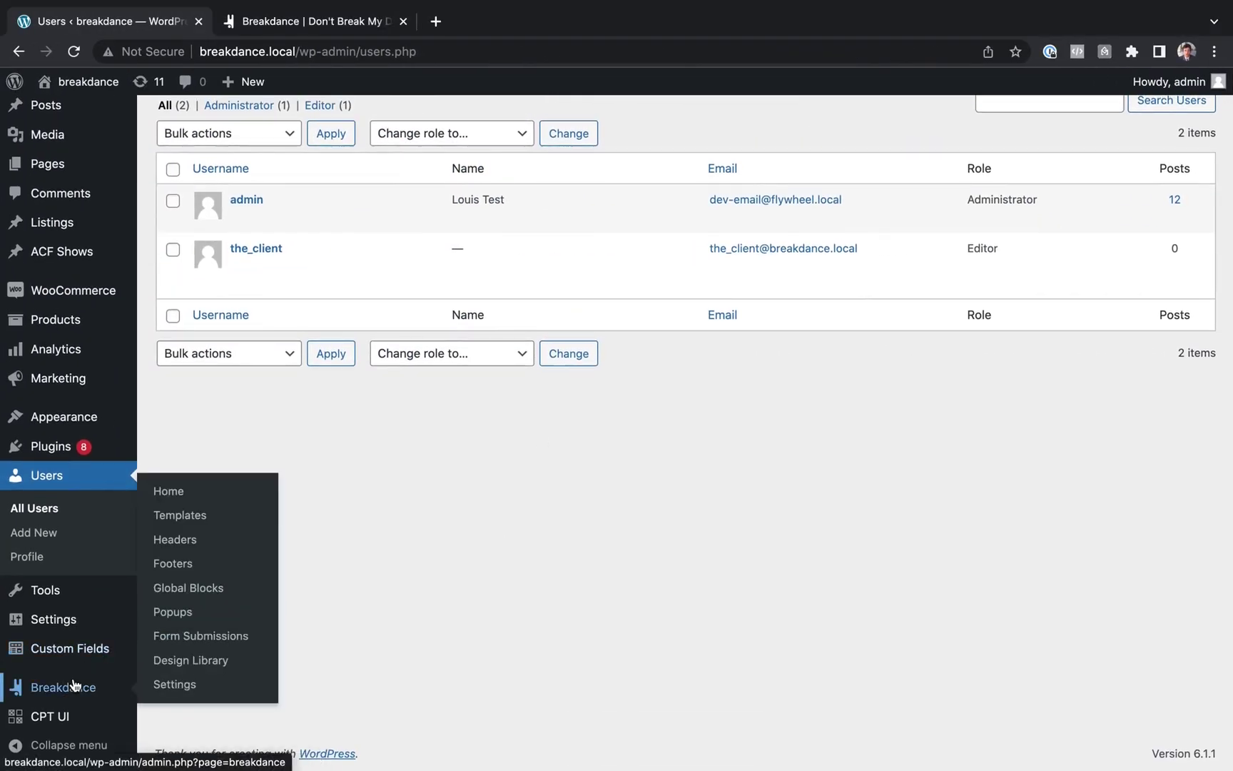
left_click(192, 688)
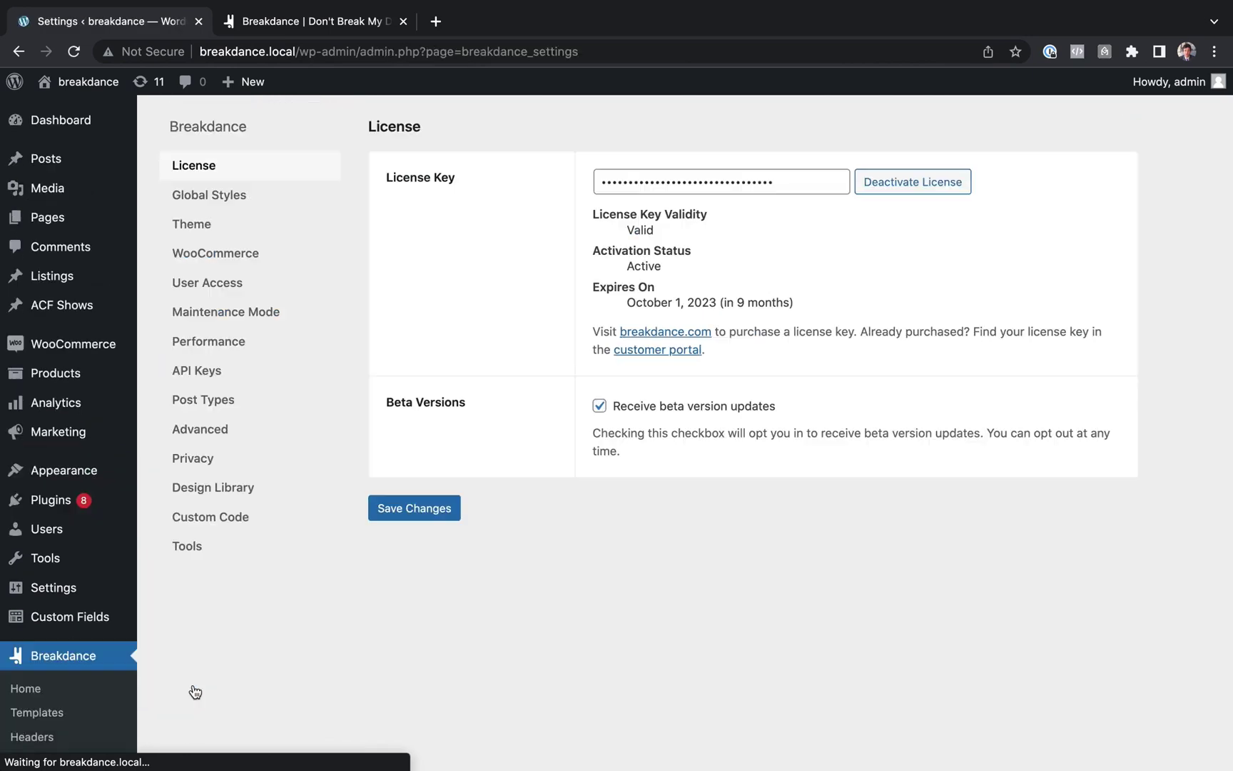
left_click(212, 285)
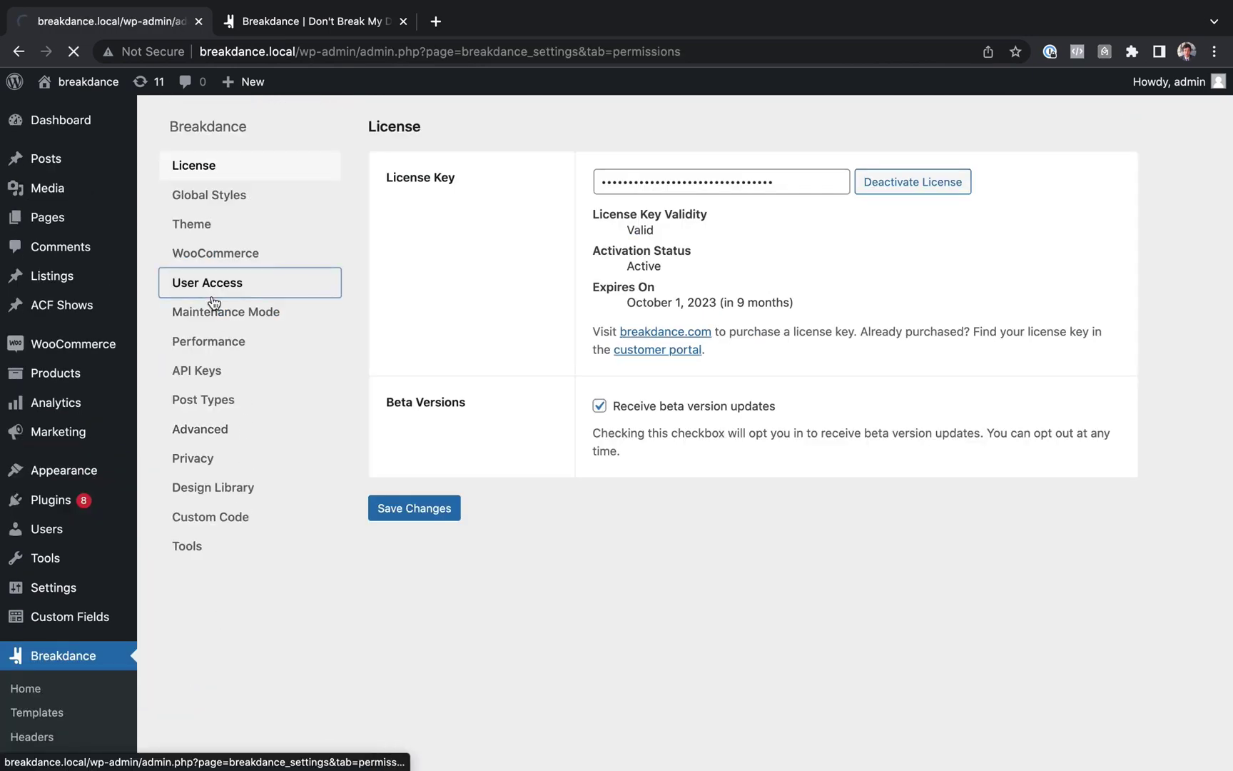
scroll(476, 499, "down", 5)
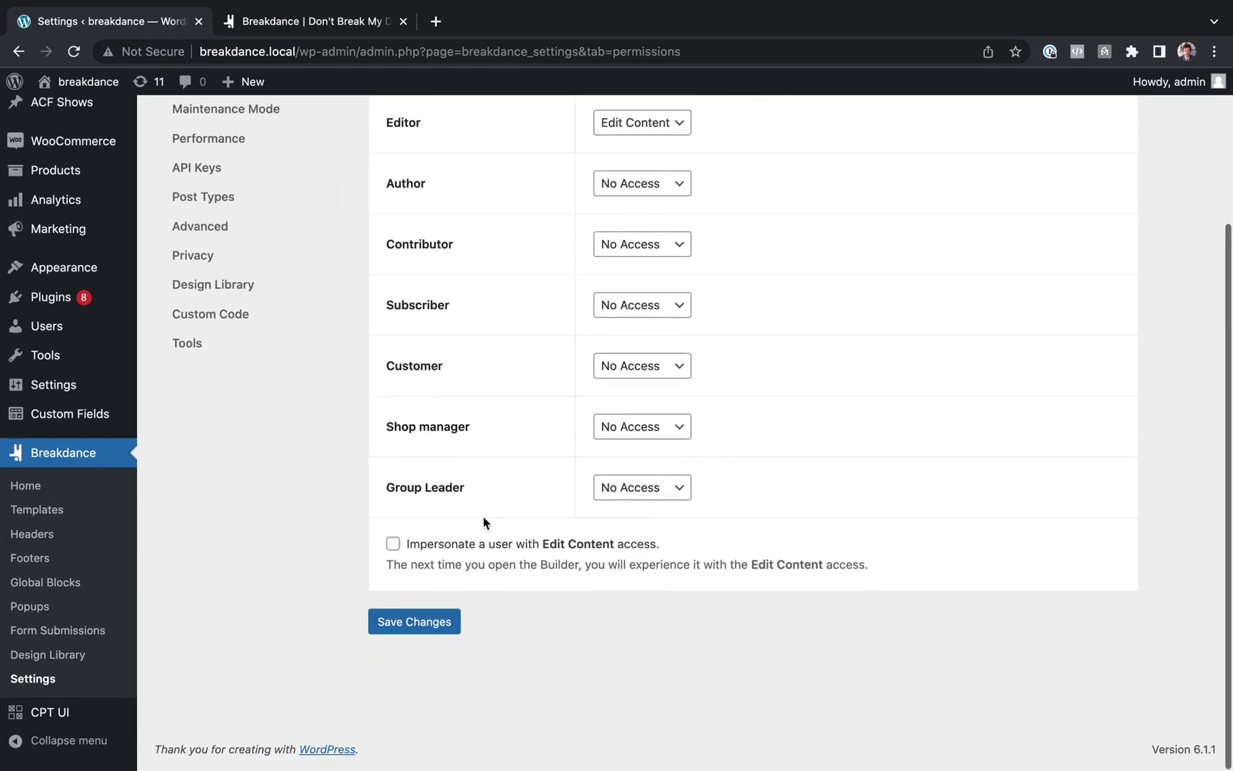
Tick 'Impersonate a user with Edit Content access', then check the hero heading in the builder window.
left_click(393, 549)
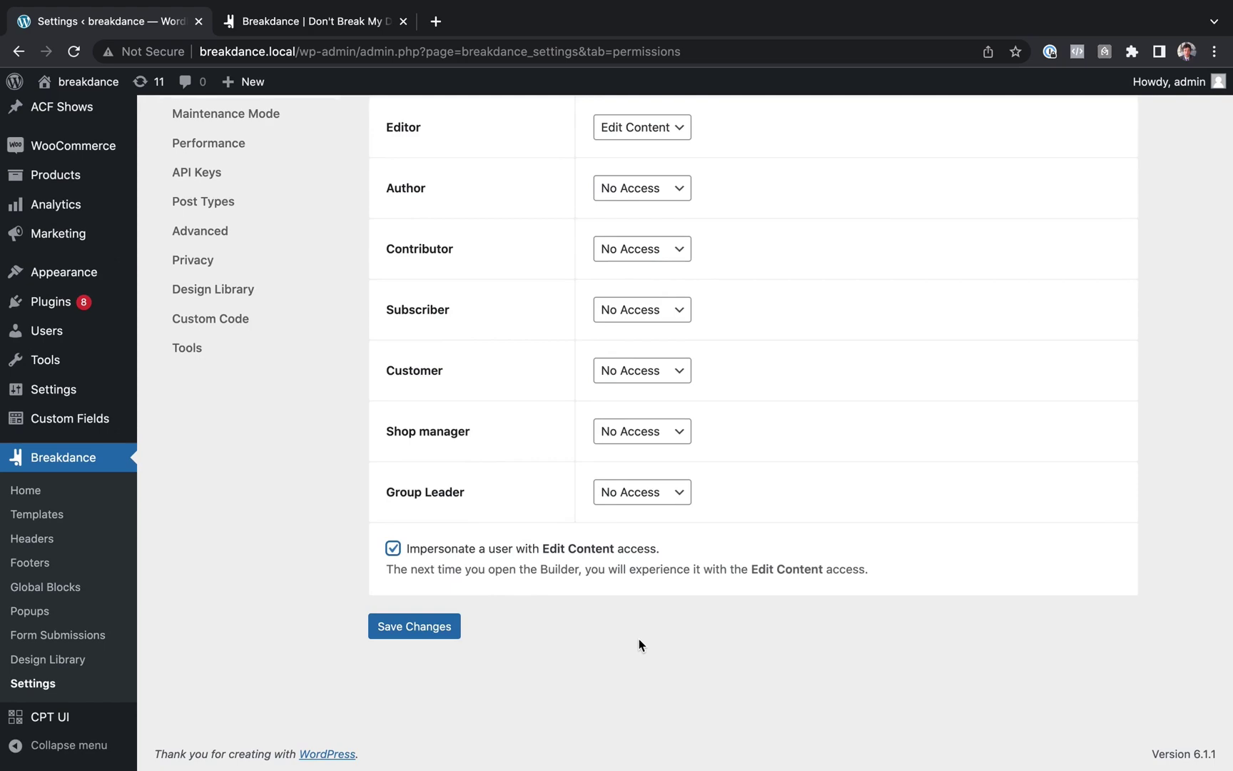
key("ctrl+Right")
left_click(732, 292)
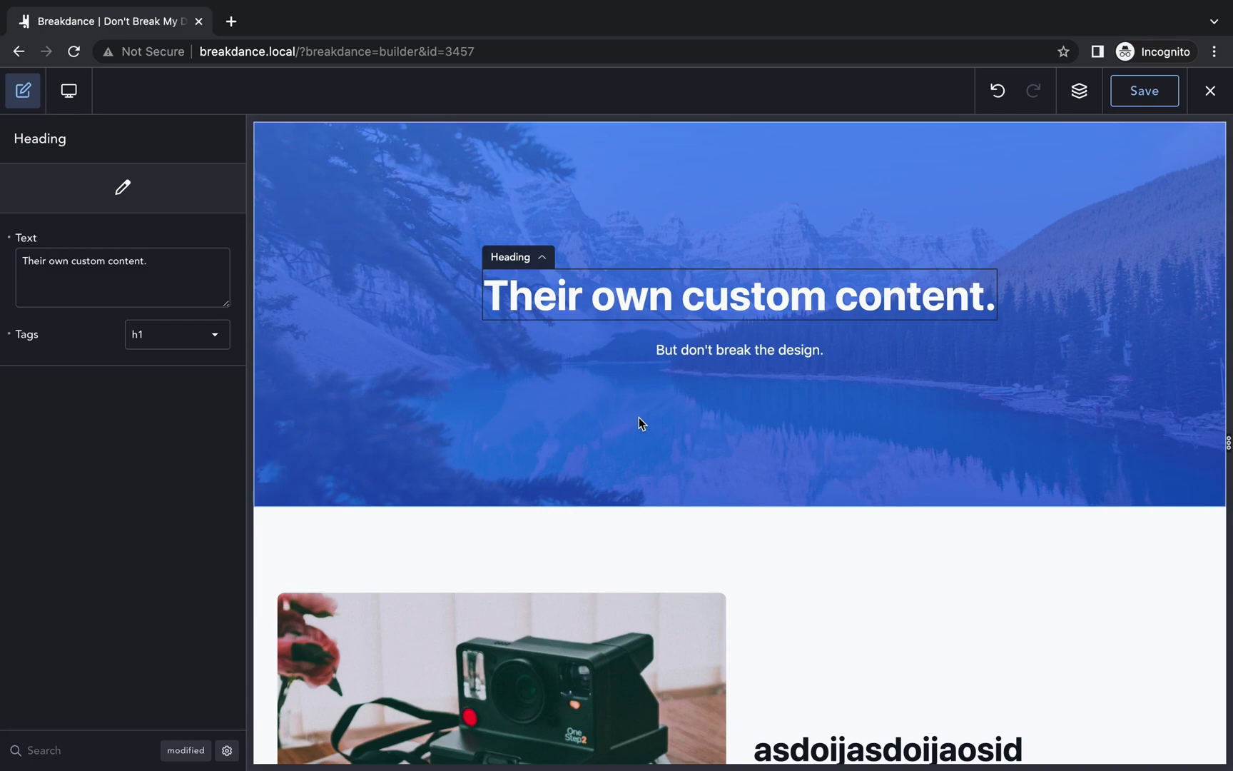
key("ctrl+Left")
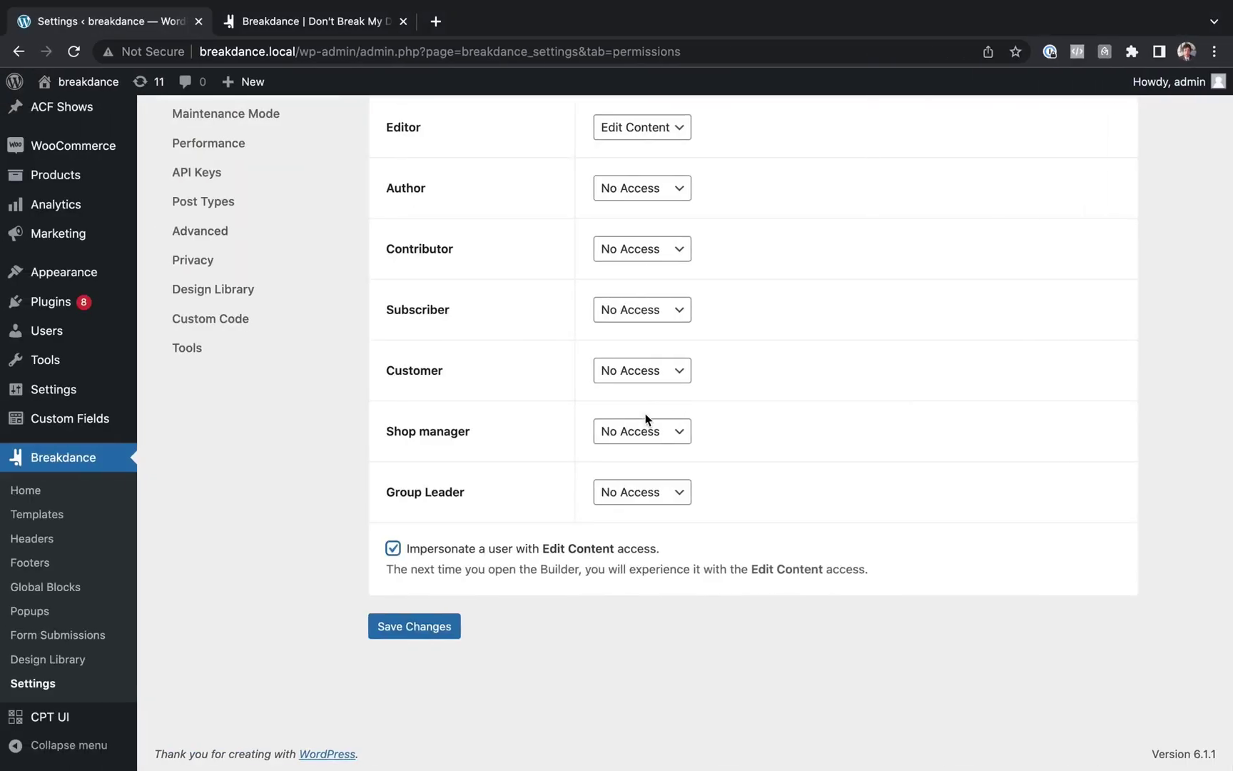
scroll(646, 418, "up", 5)
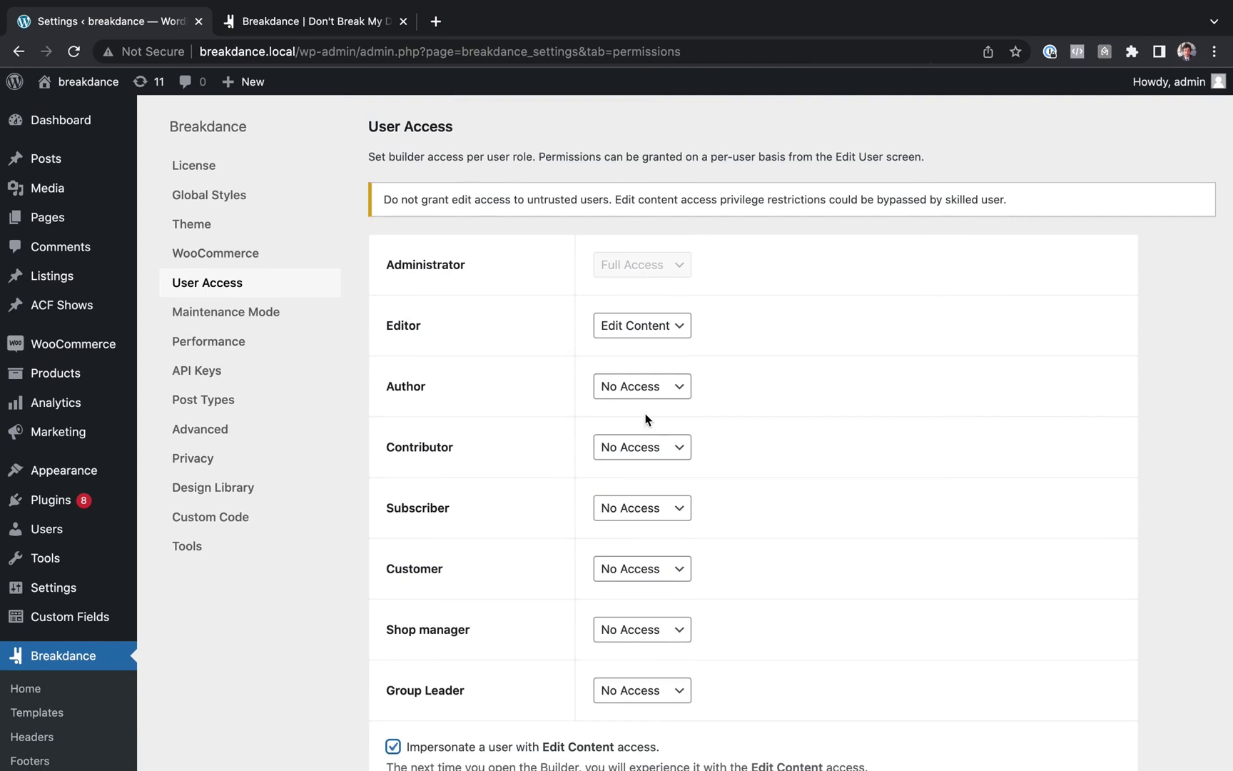